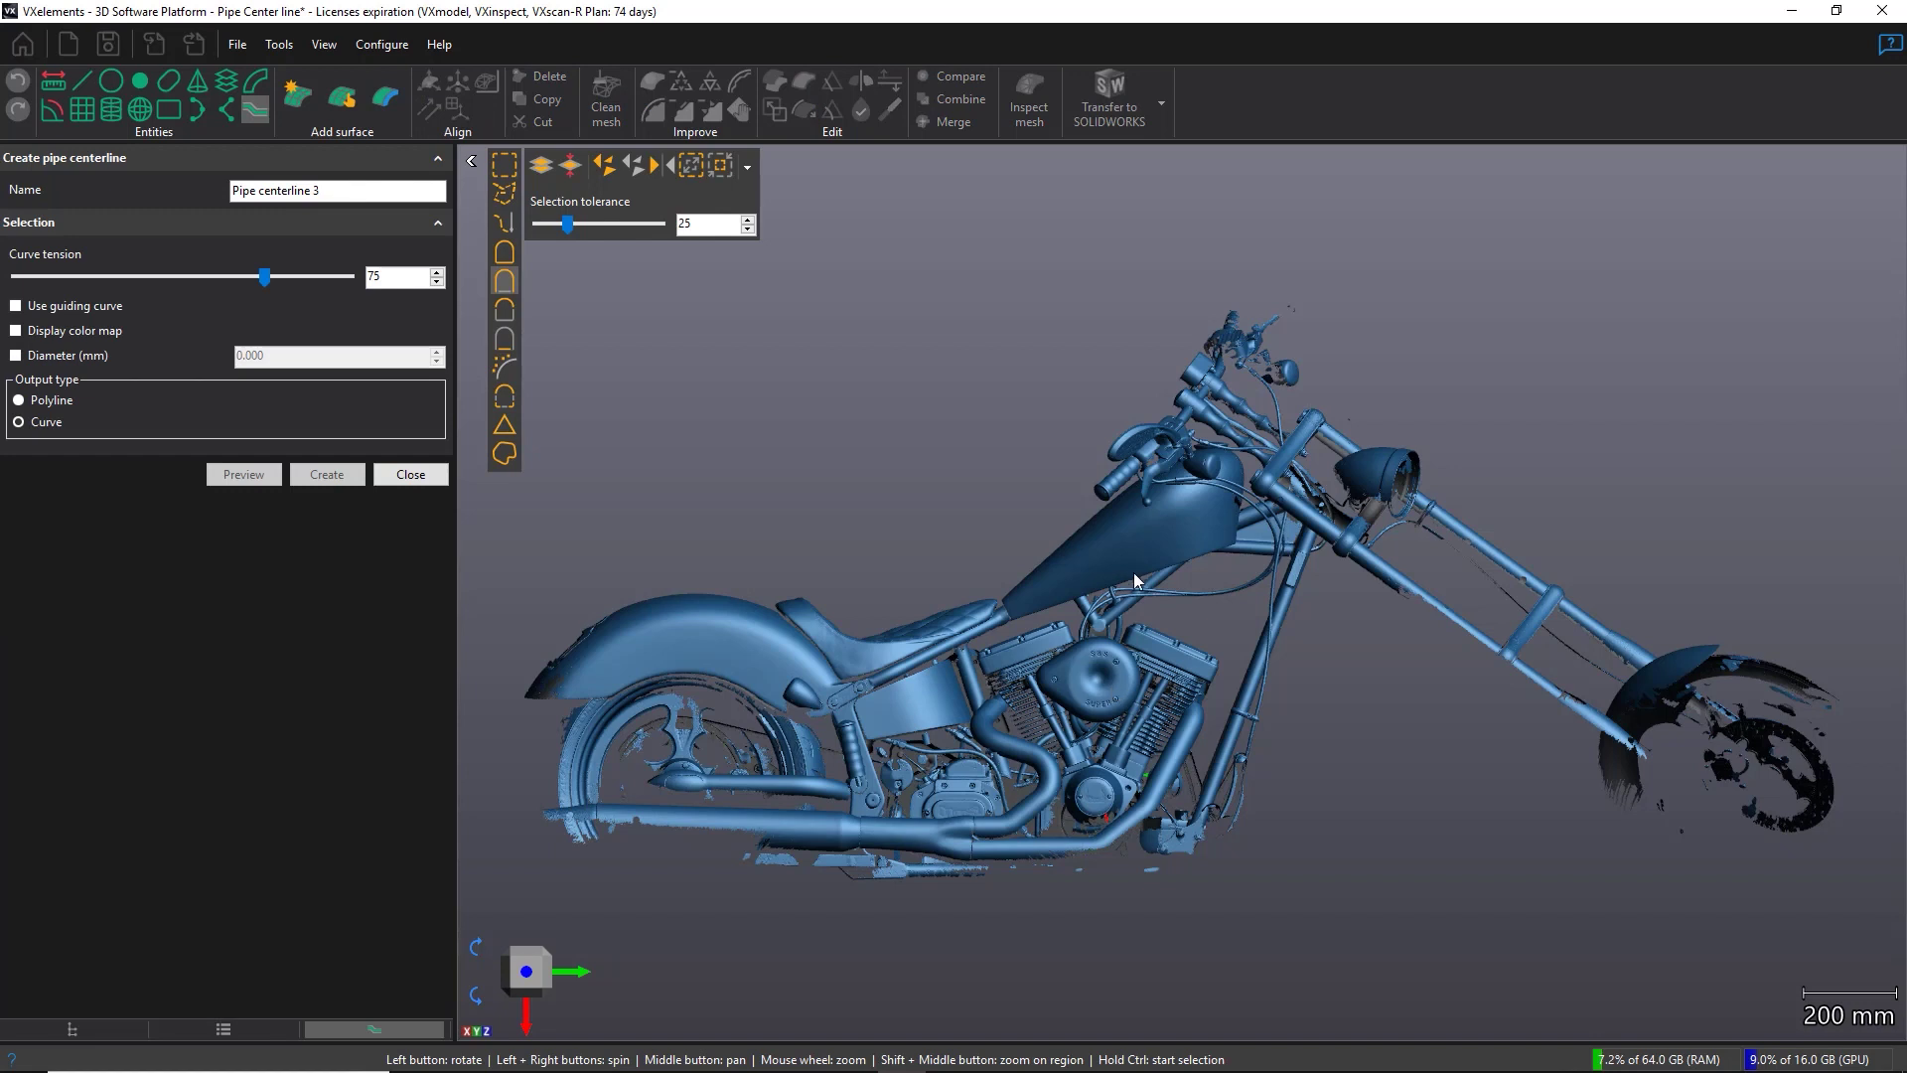
# - Select the S-shaped front exhaust pipe, set curve tension 1, then preview and create its centerline
pyautogui.scroll(6, 1134, 572)
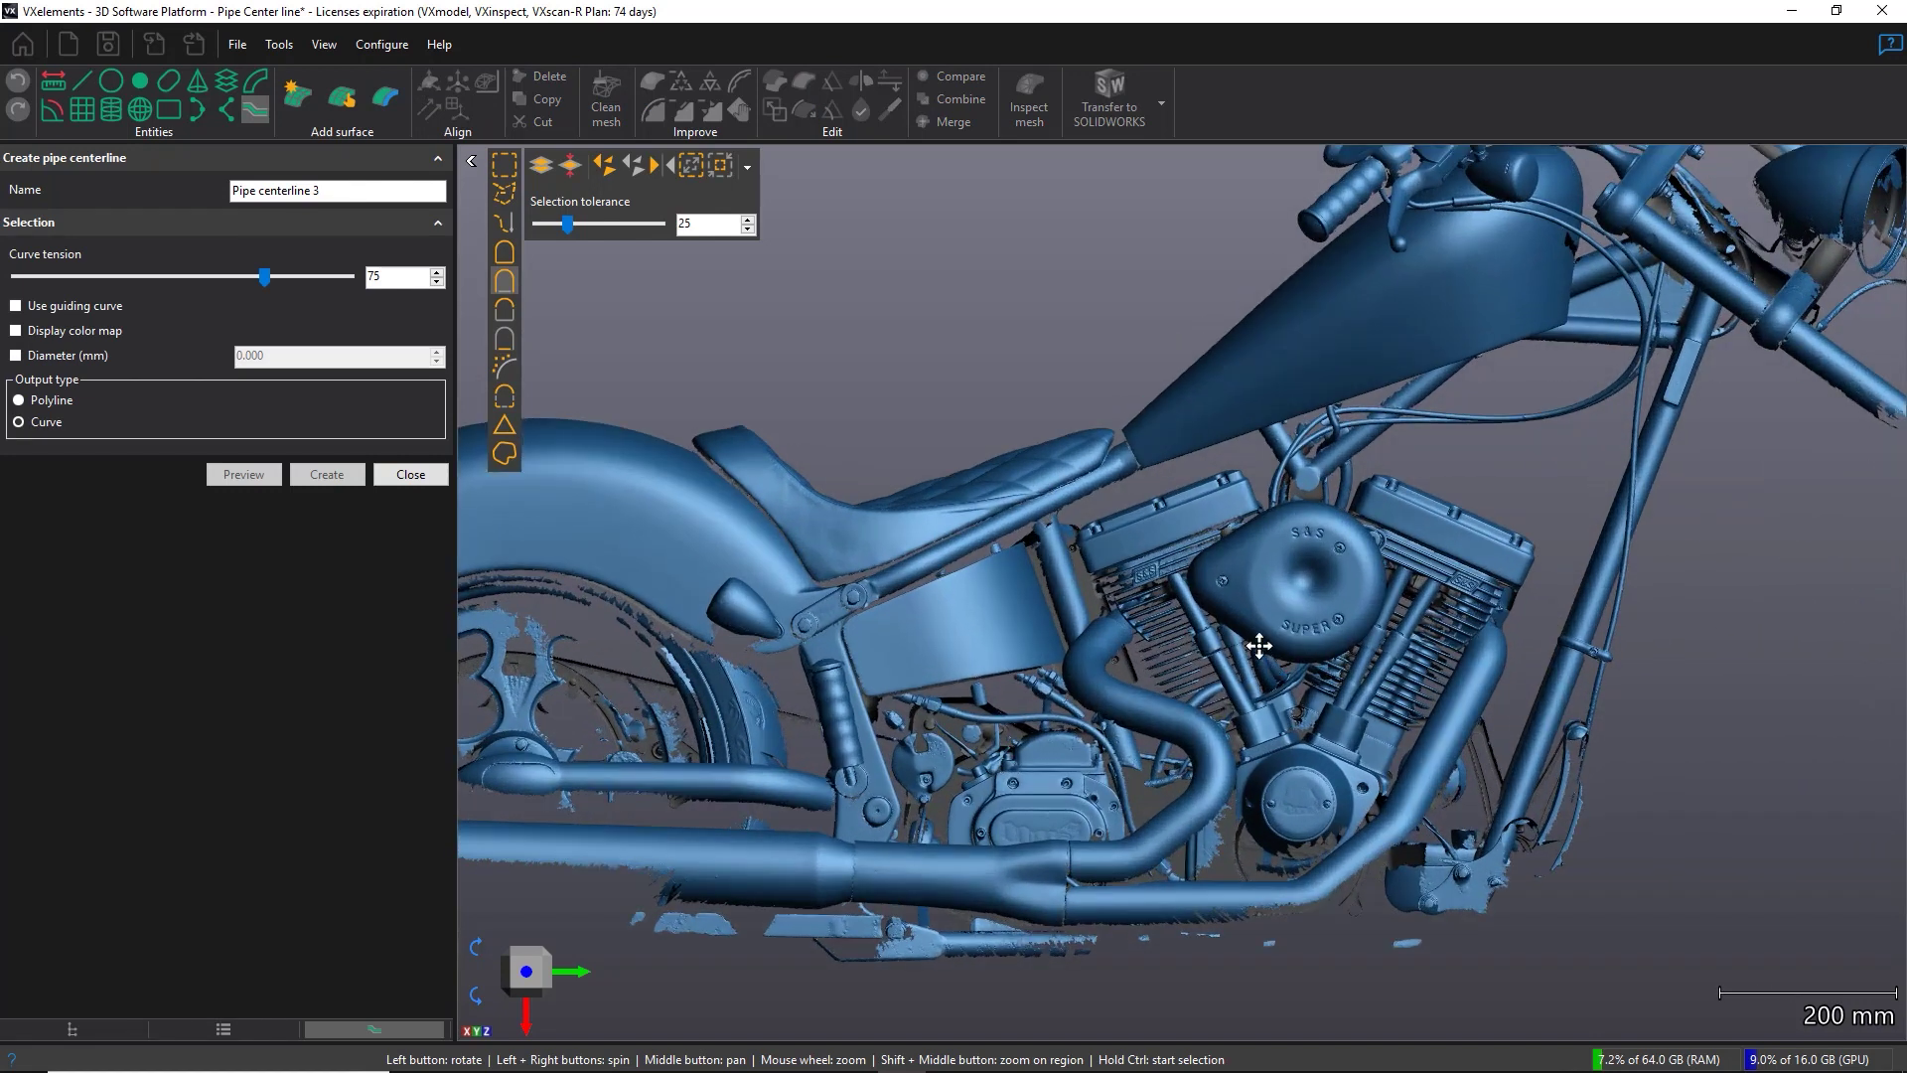
pyautogui.scroll(4, 1259, 646)
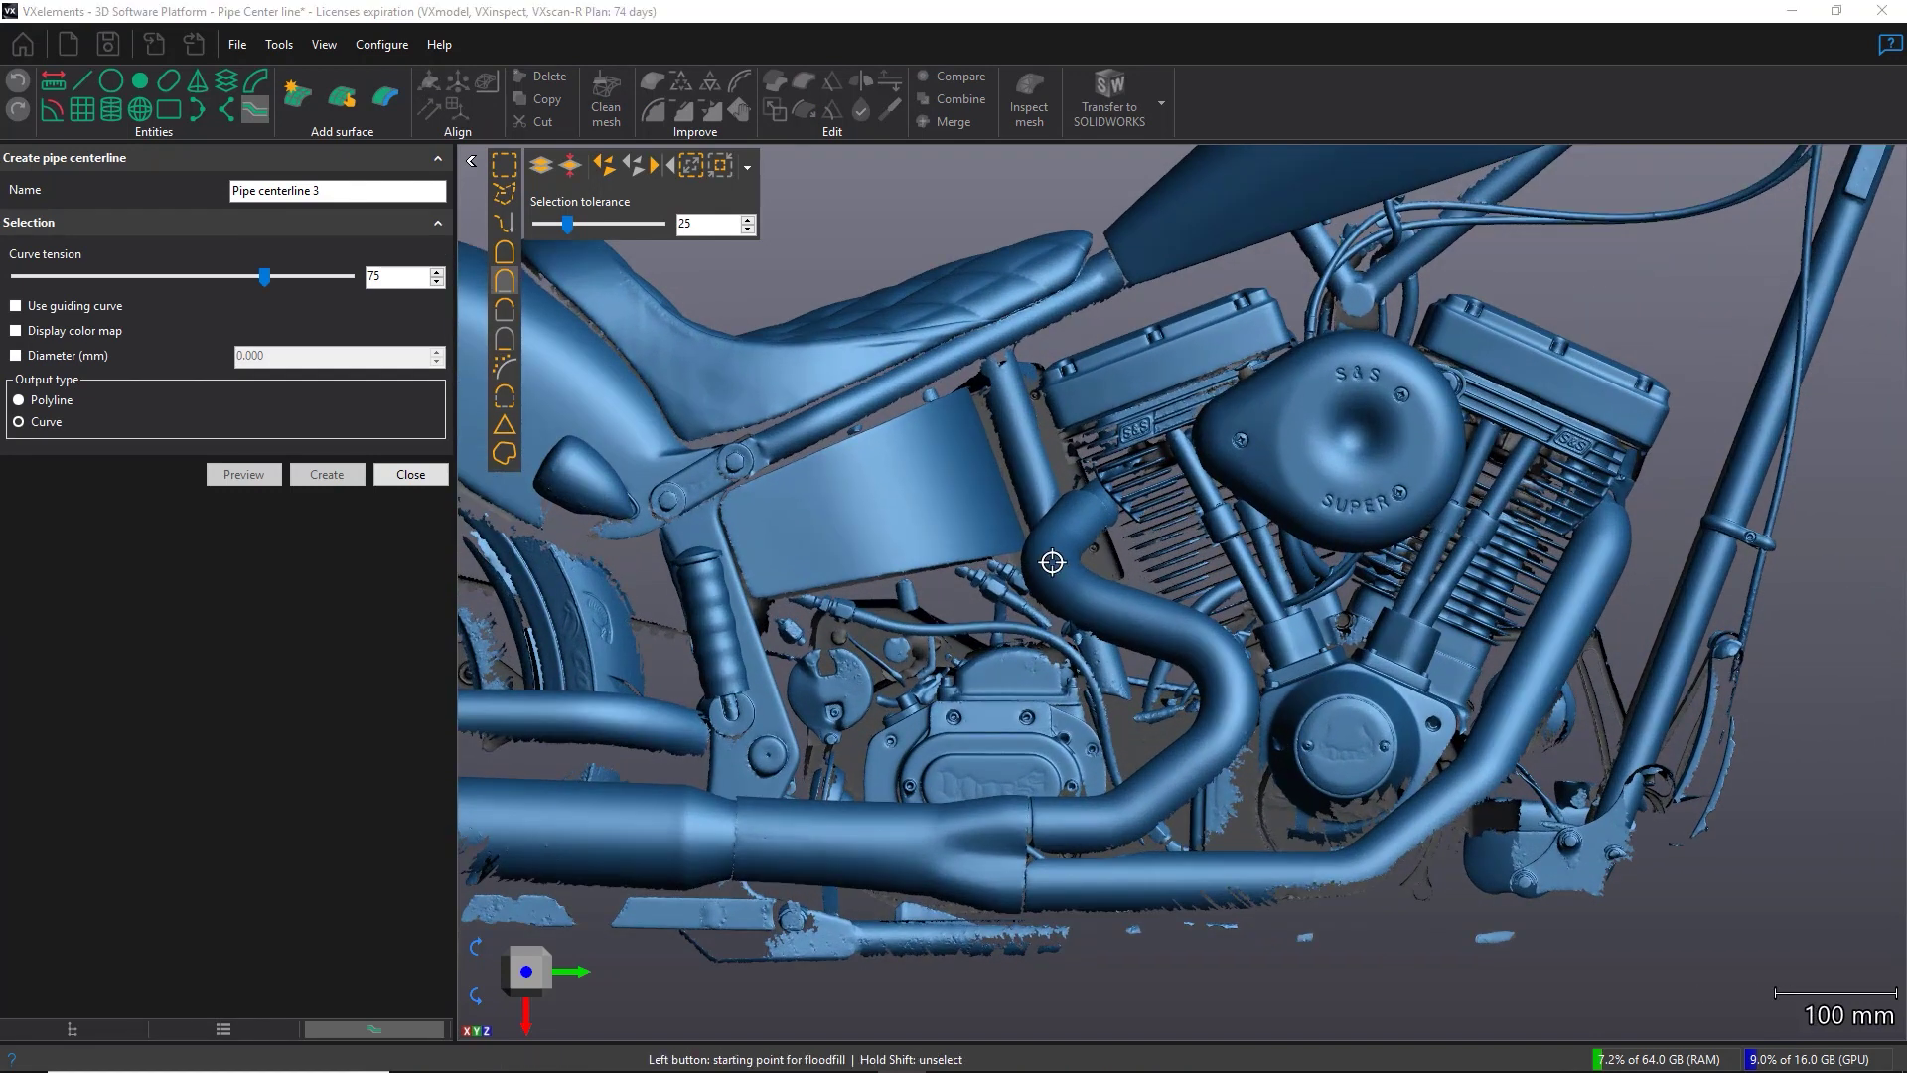
pyautogui.click(1061, 557)
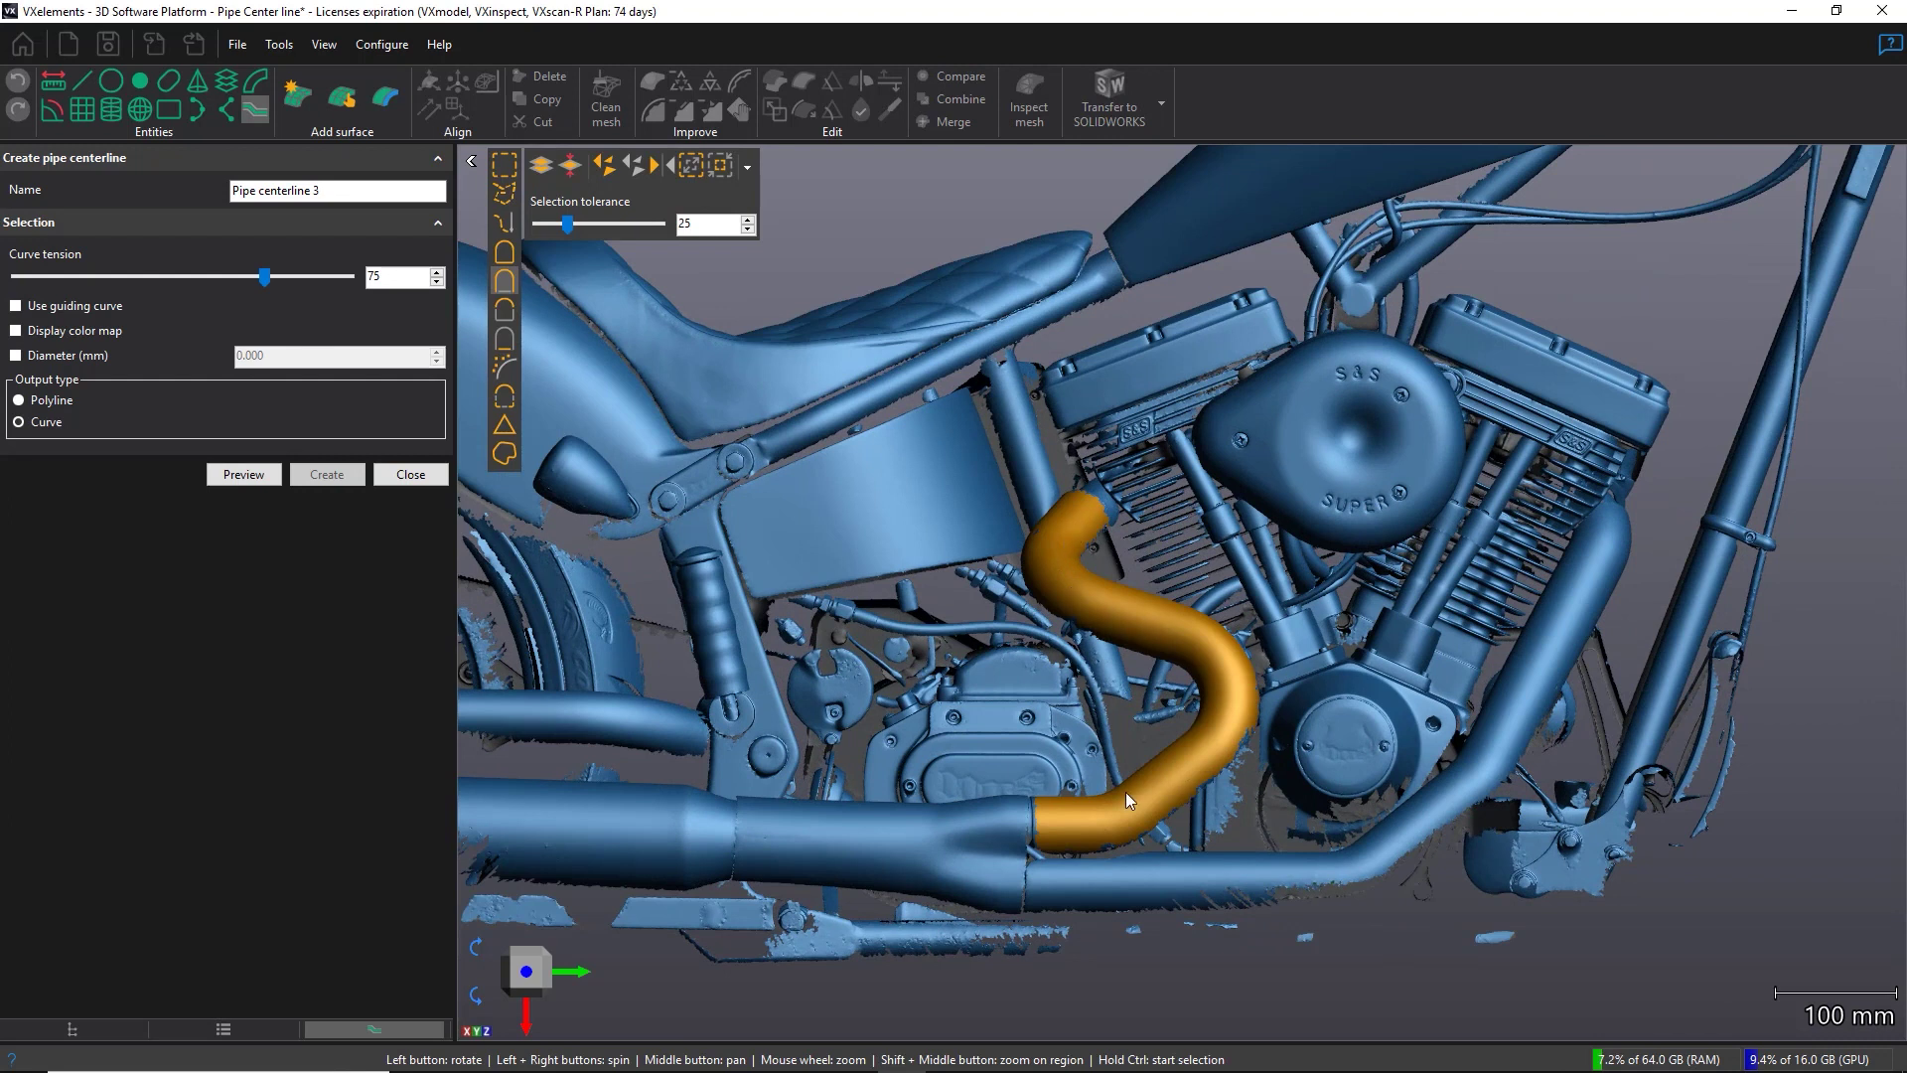
pyautogui.click(506, 283)
pyautogui.moveTo(247, 276); pyautogui.dragTo(15, 278)
pyautogui.click(249, 475)
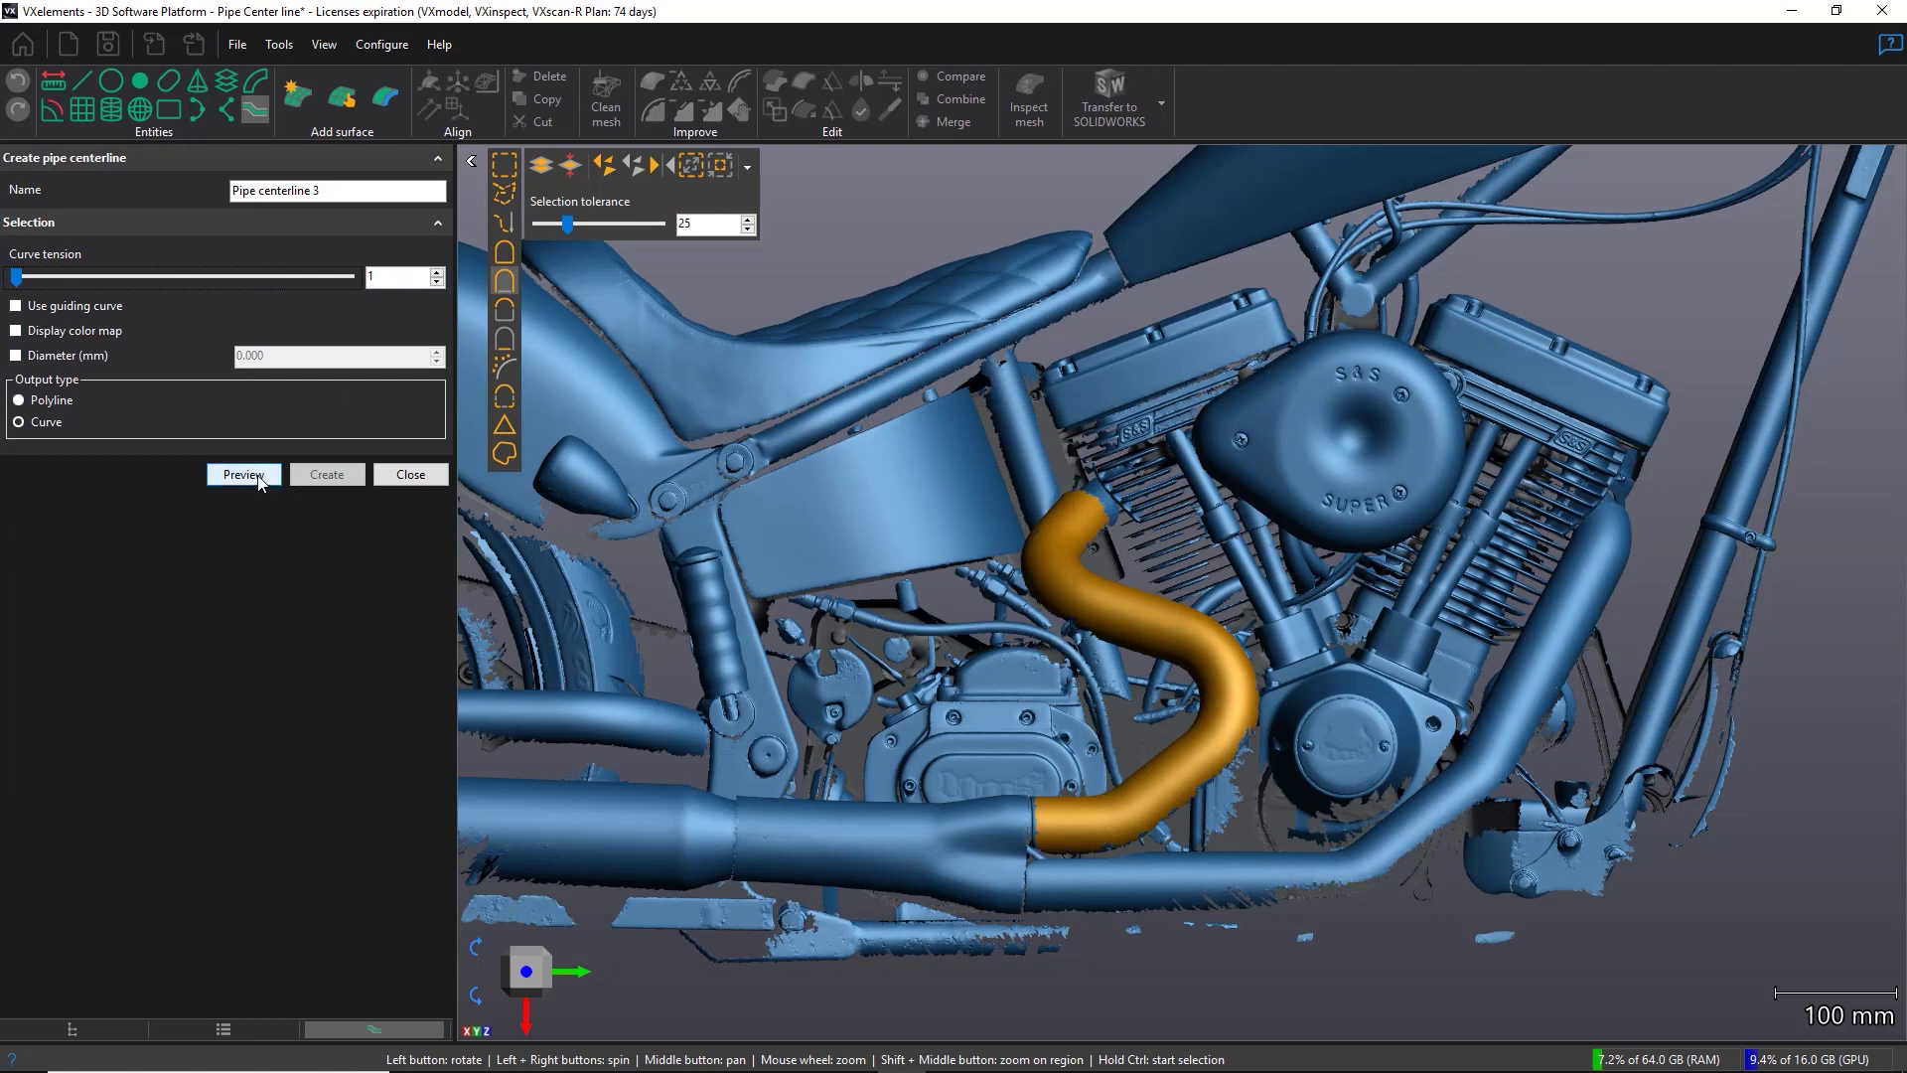
pyautogui.scroll(3, 1212, 751)
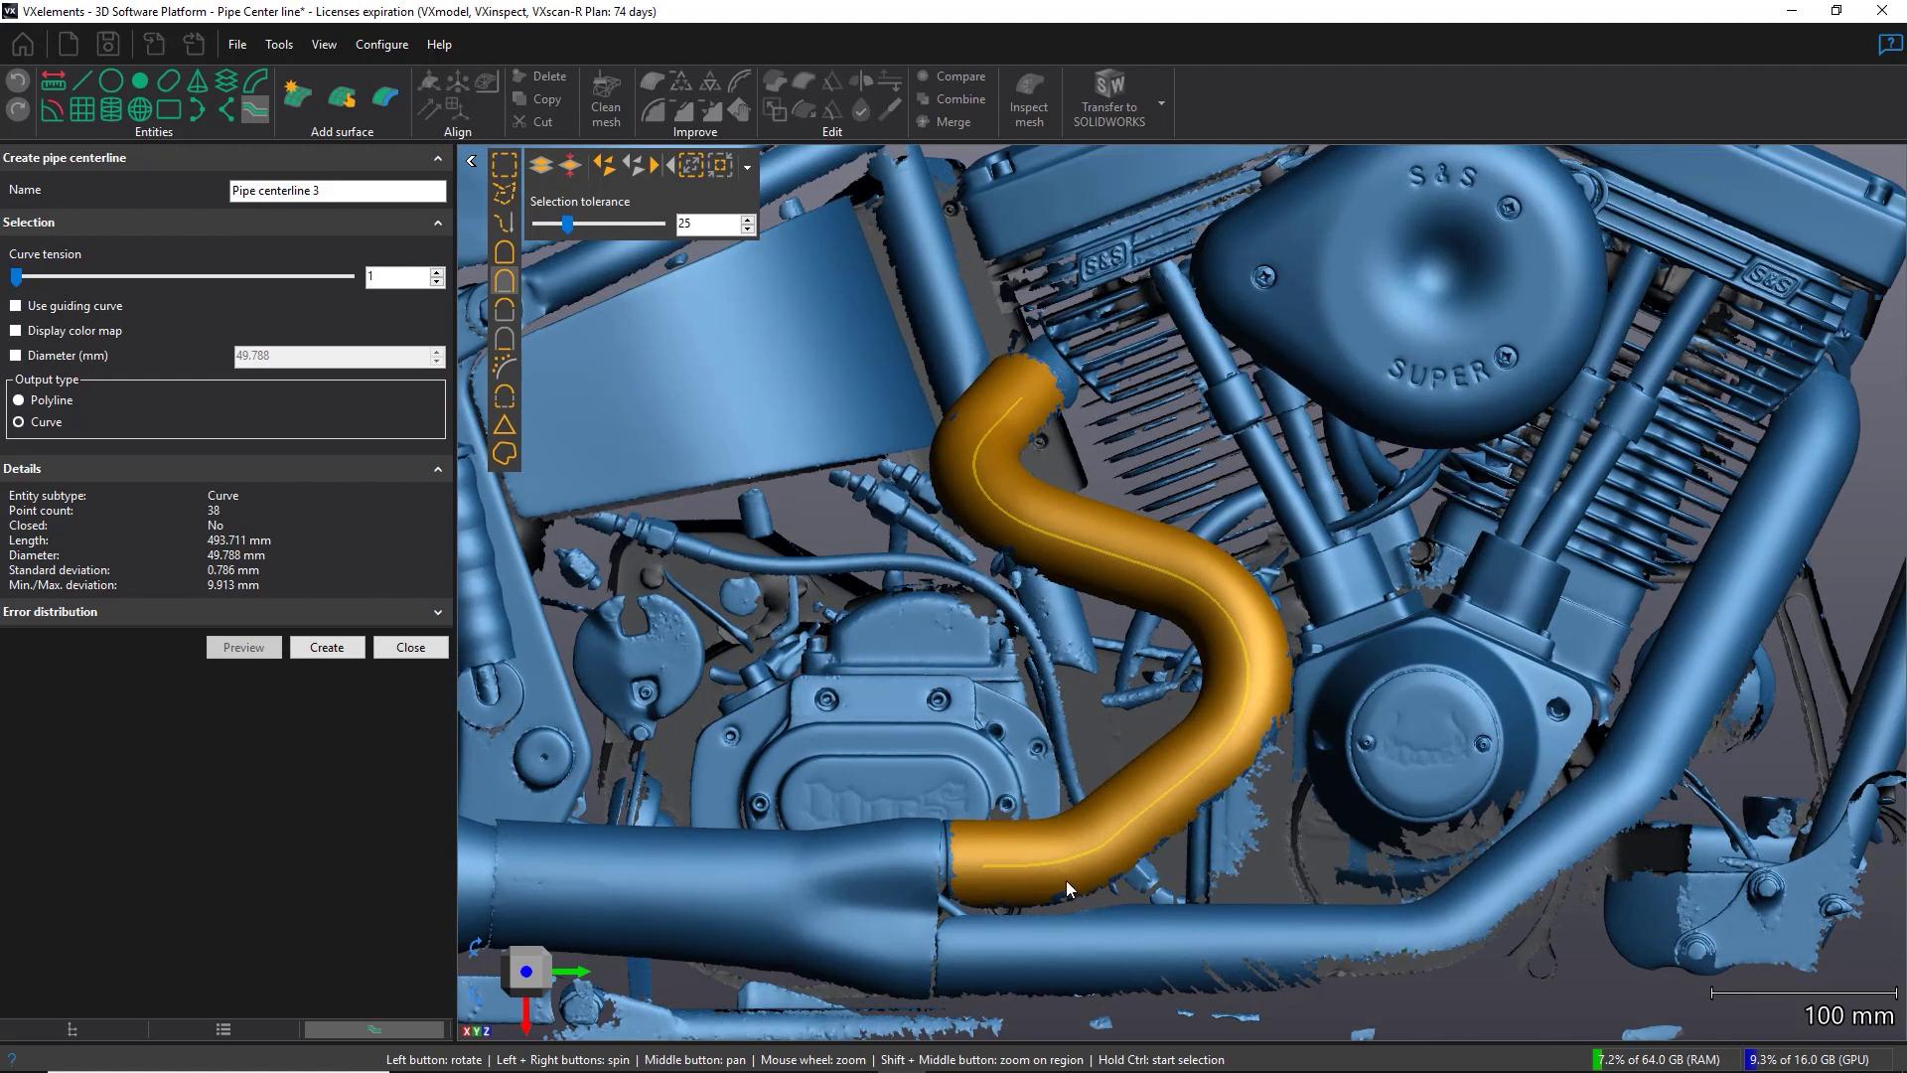
pyautogui.click(327, 647)
# - Select the long lower exhaust pipe and create its centerline (678.771 mm long, 51.601 mm diameter)
pyautogui.moveTo(1326, 477); pyautogui.dragTo(1013, 408, button='middle')
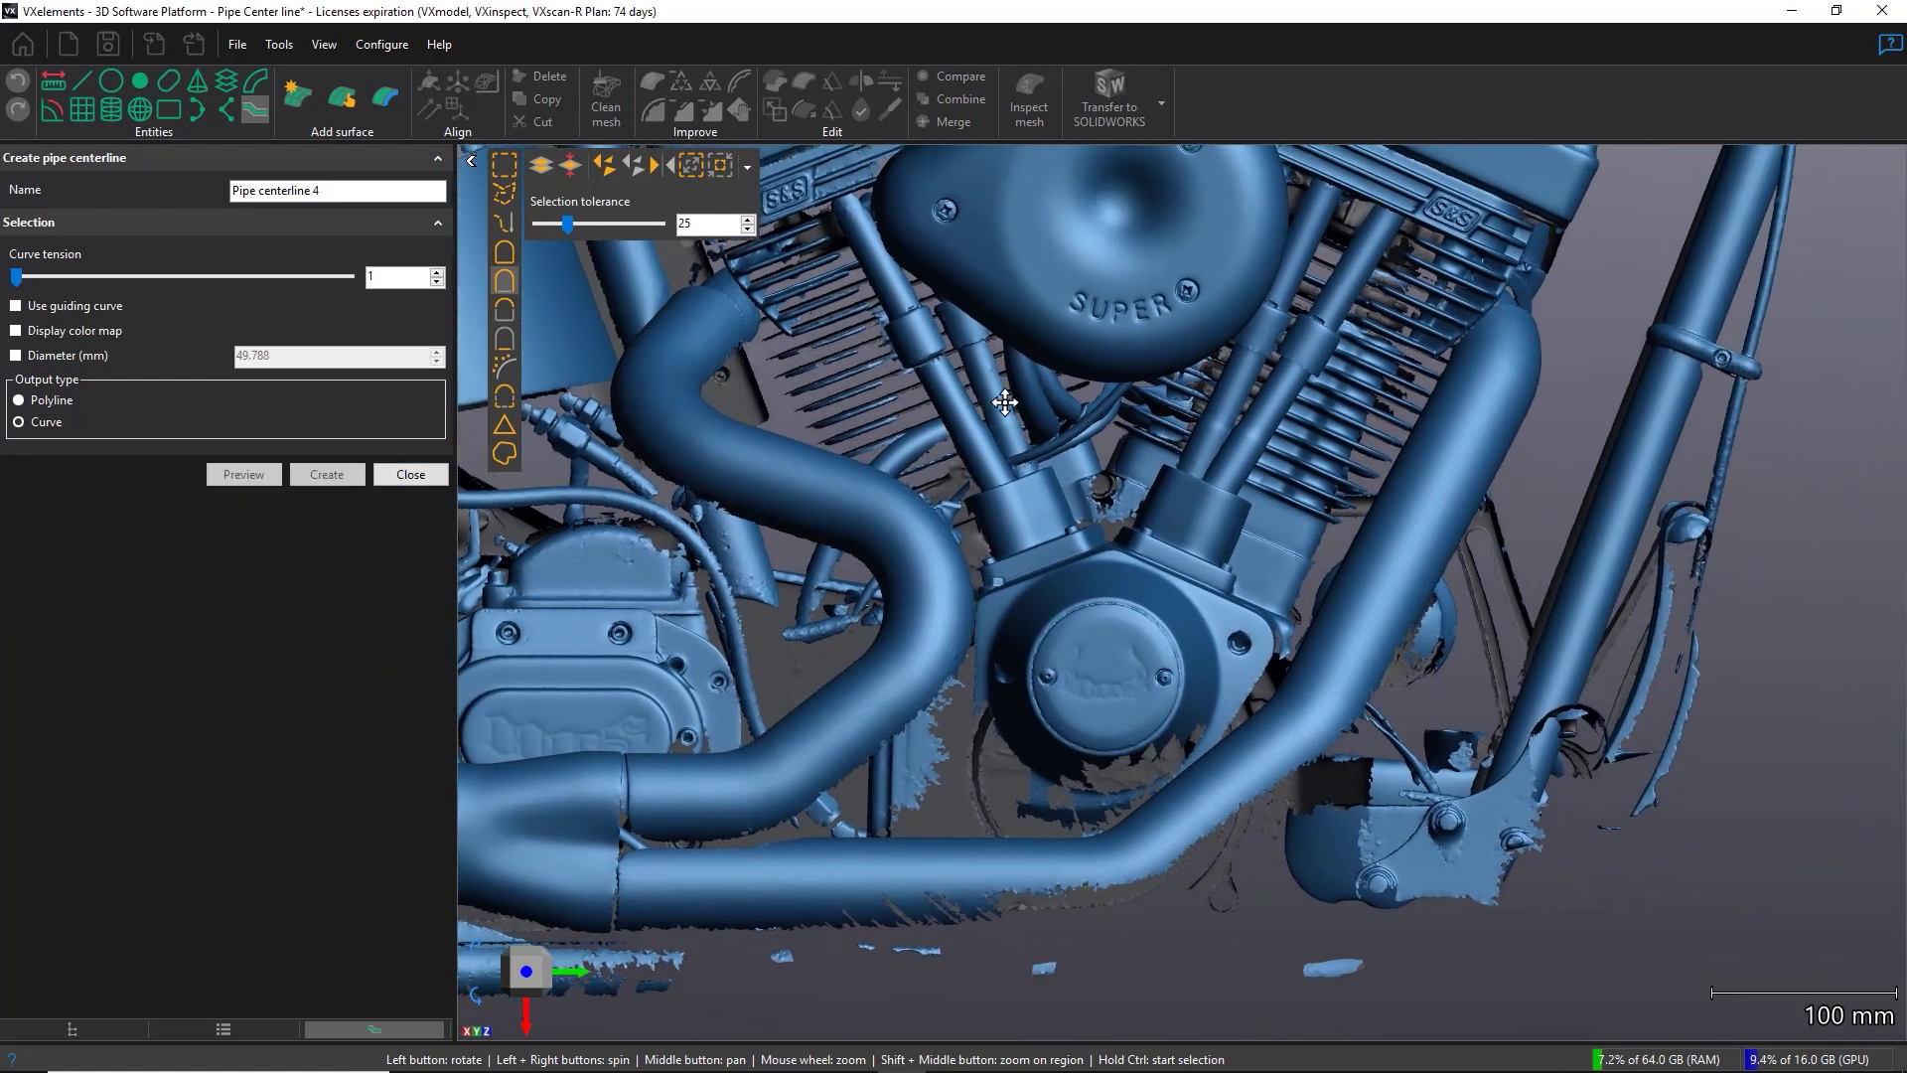
pyautogui.click(1481, 402)
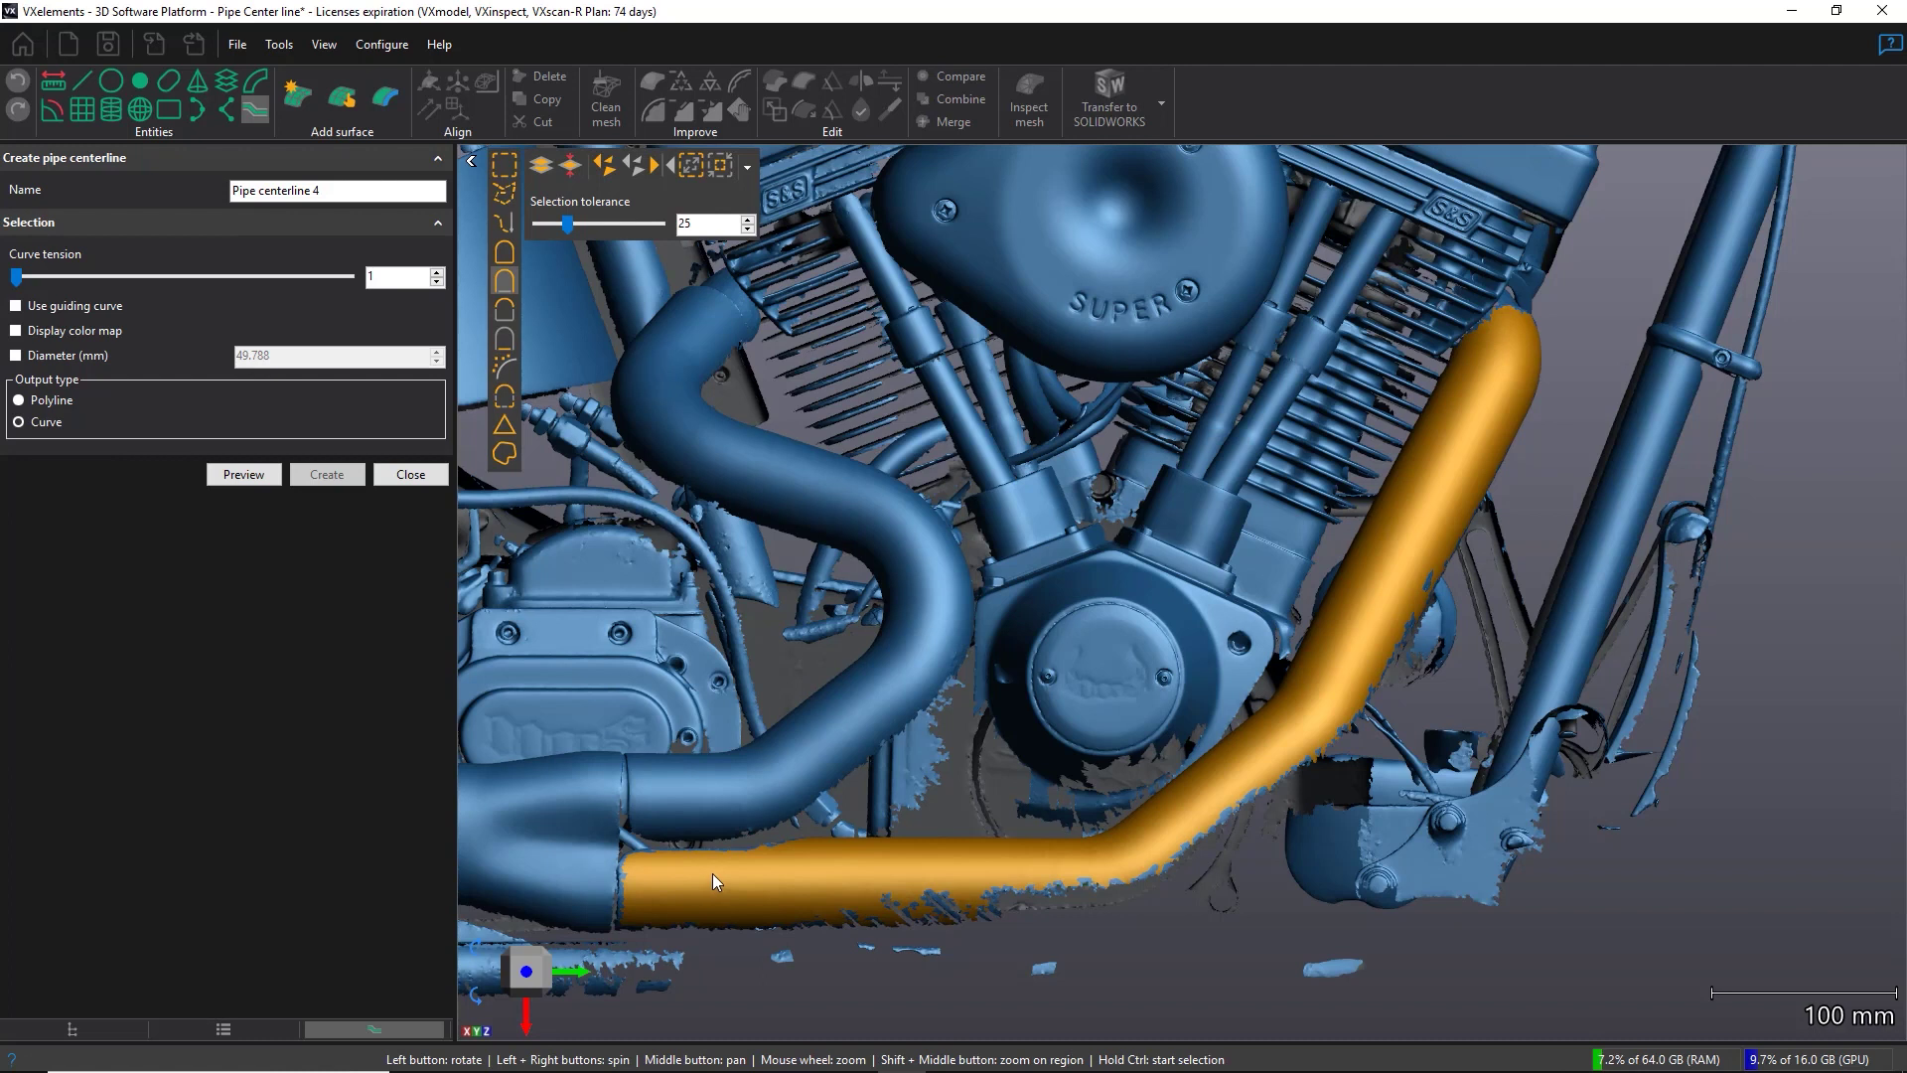
pyautogui.click(244, 474)
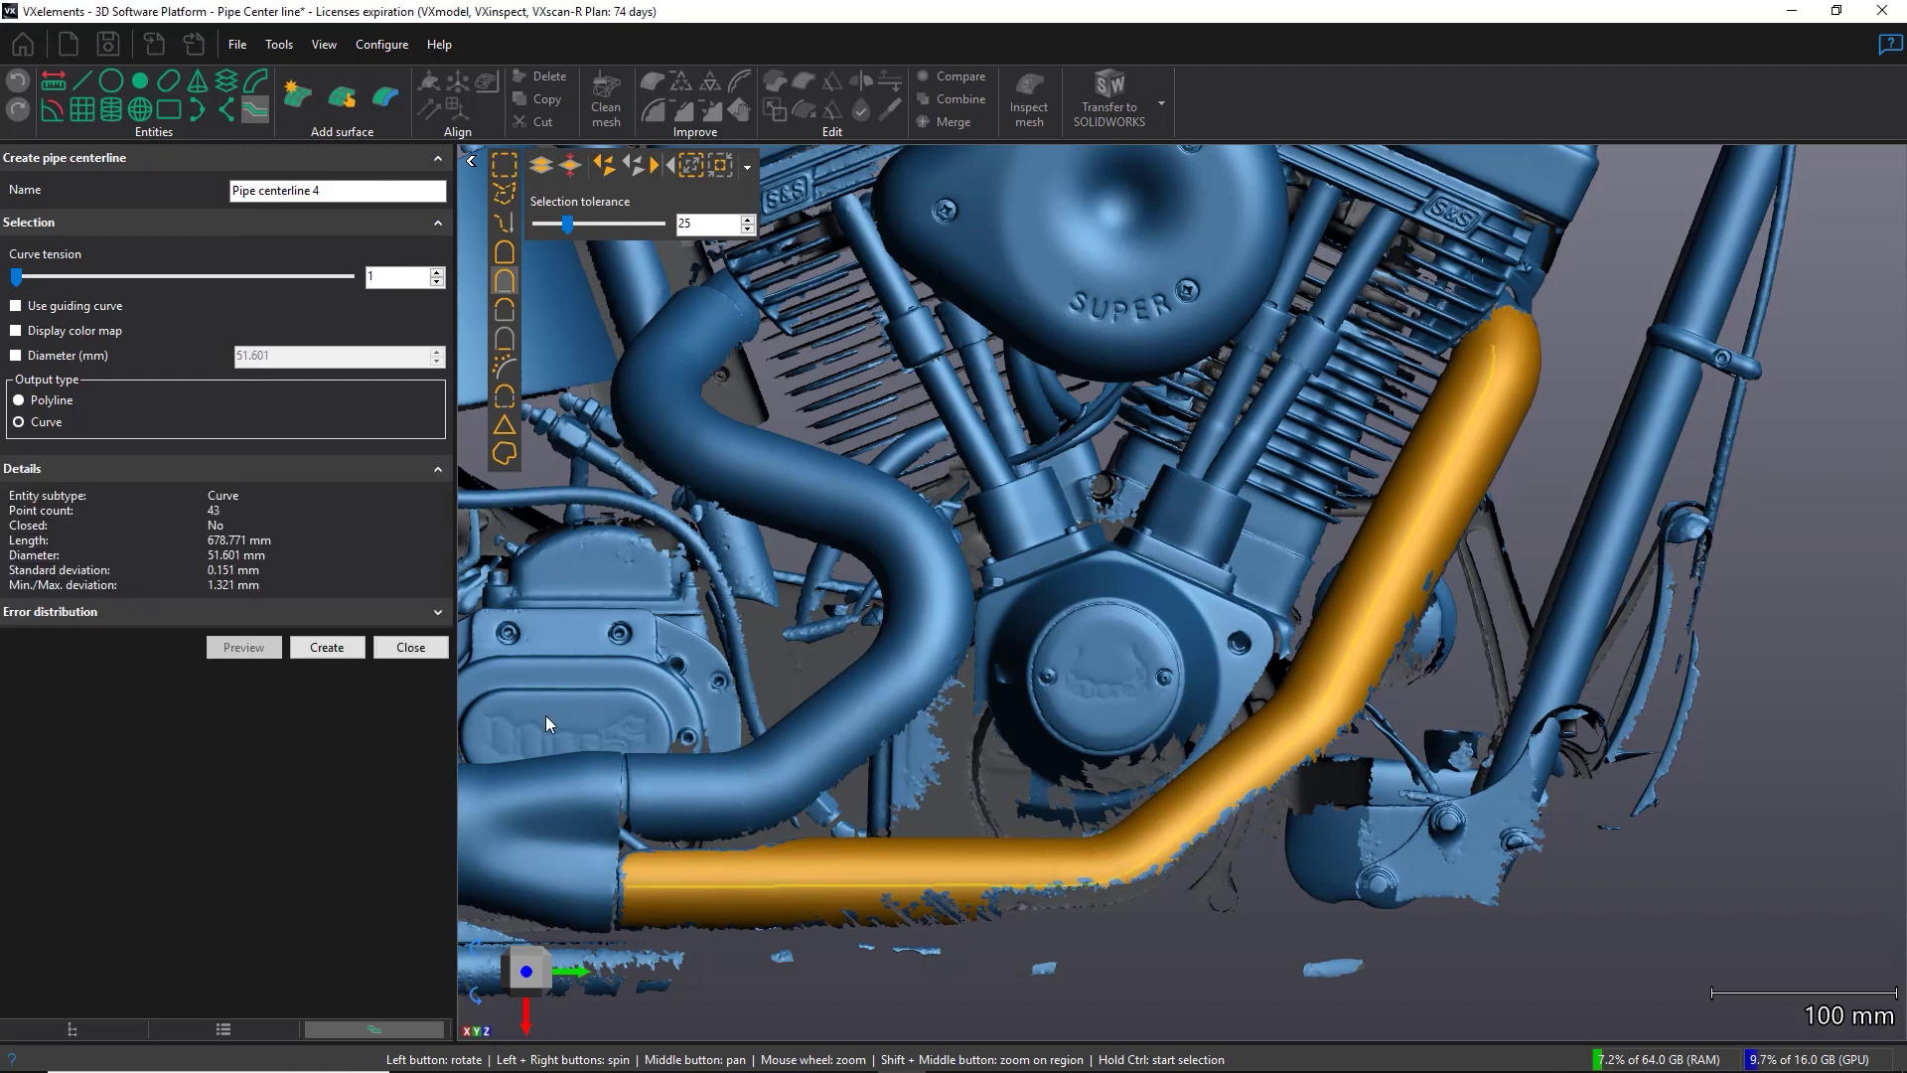
pyautogui.click(327, 647)
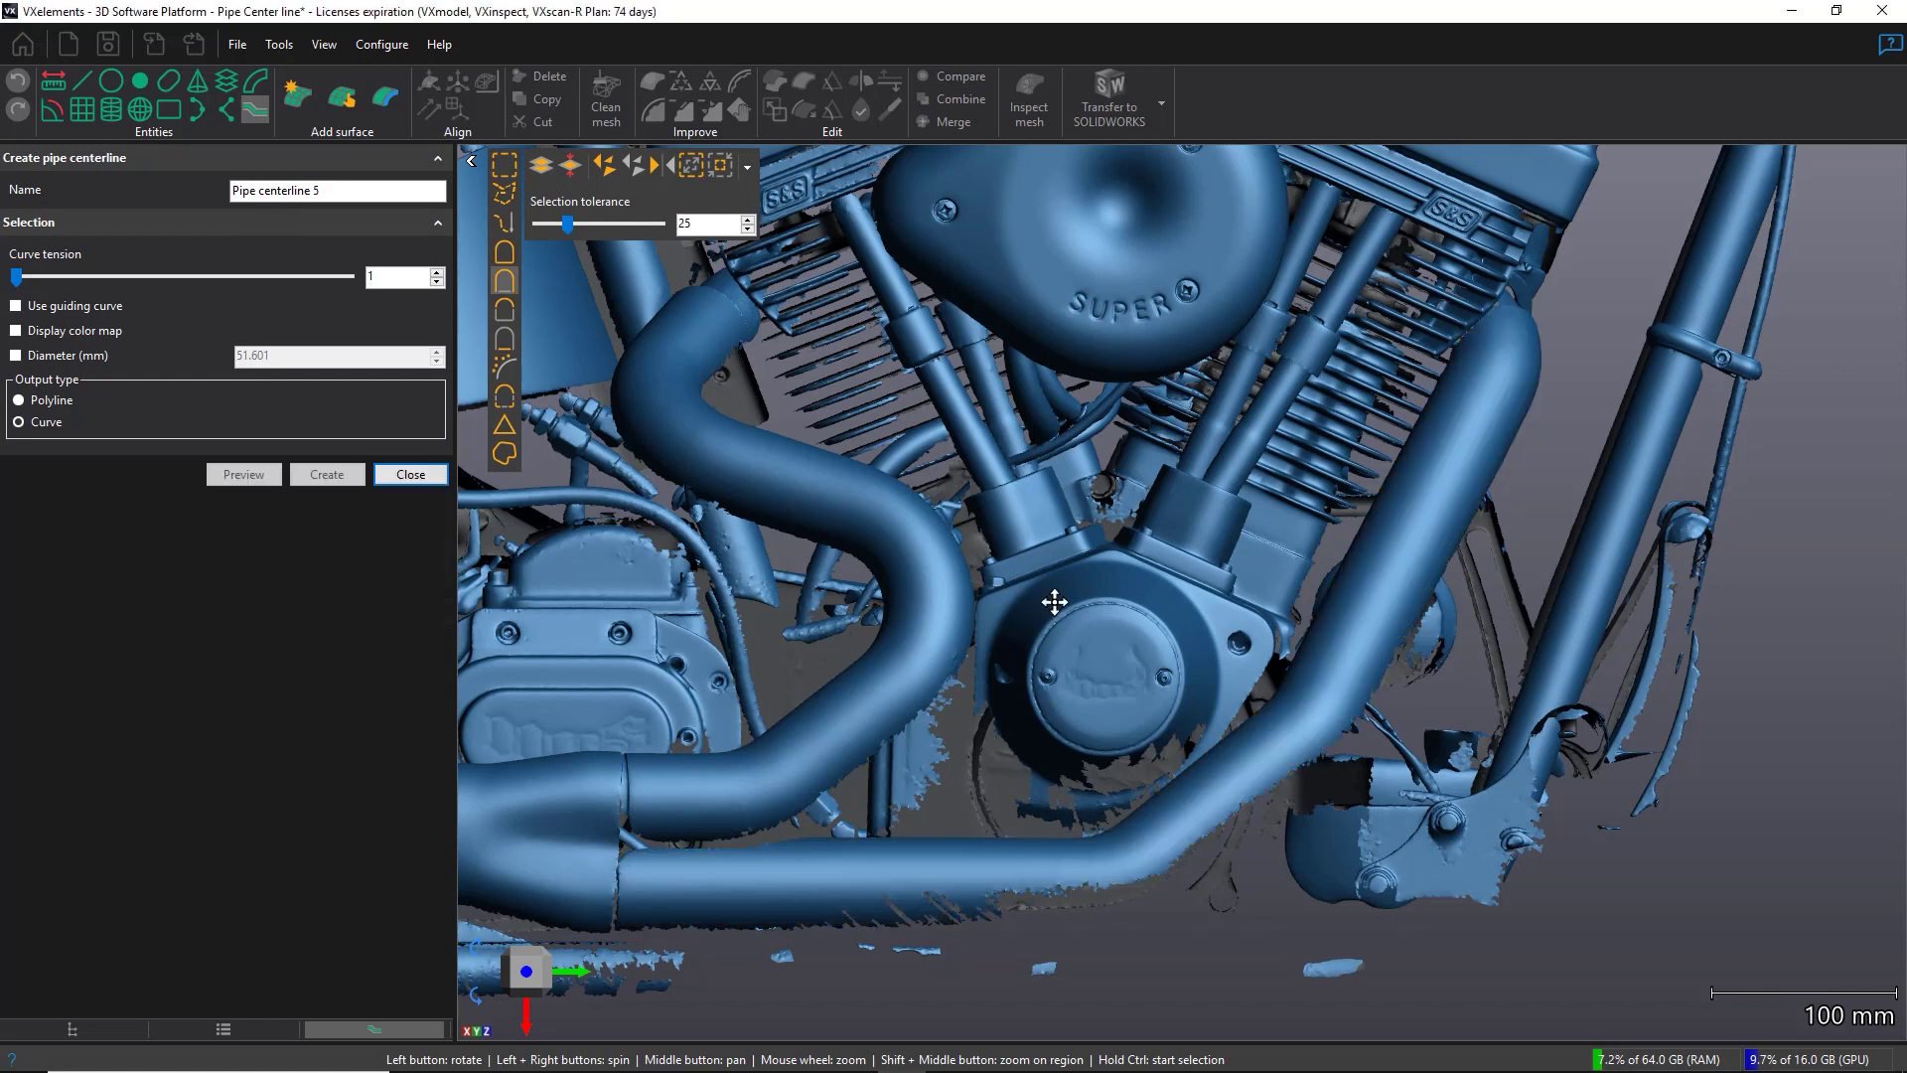
# - Select the rear muffler's middle and long sections and run a first centerline preview
pyautogui.moveTo(1054, 601); pyautogui.dragTo(1719, 501, button='middle')
pyautogui.moveTo(1146, 546); pyautogui.dragTo(1402, 533, button='middle')
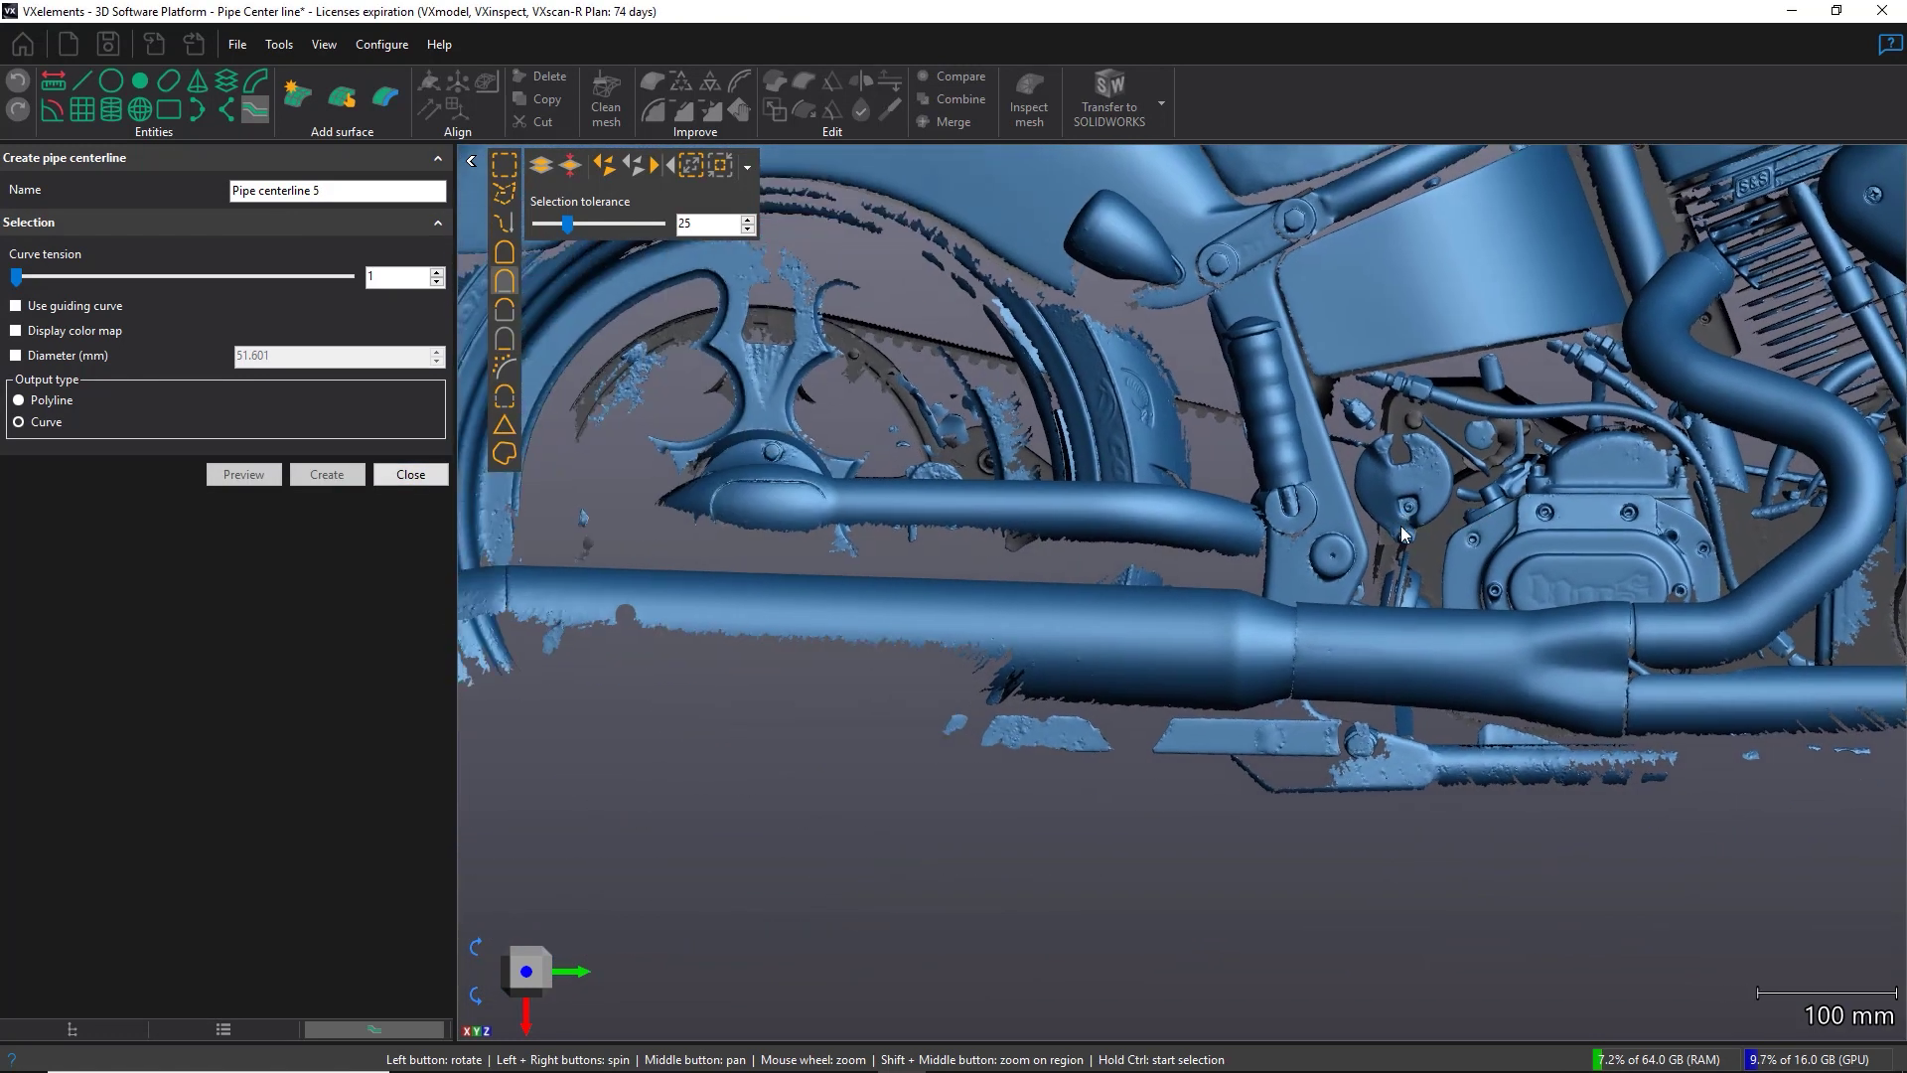
pyautogui.scroll(-2, 1403, 534)
pyautogui.keyDown('ctrl'); pyautogui.click(1370, 626); pyautogui.keyUp('ctrl')
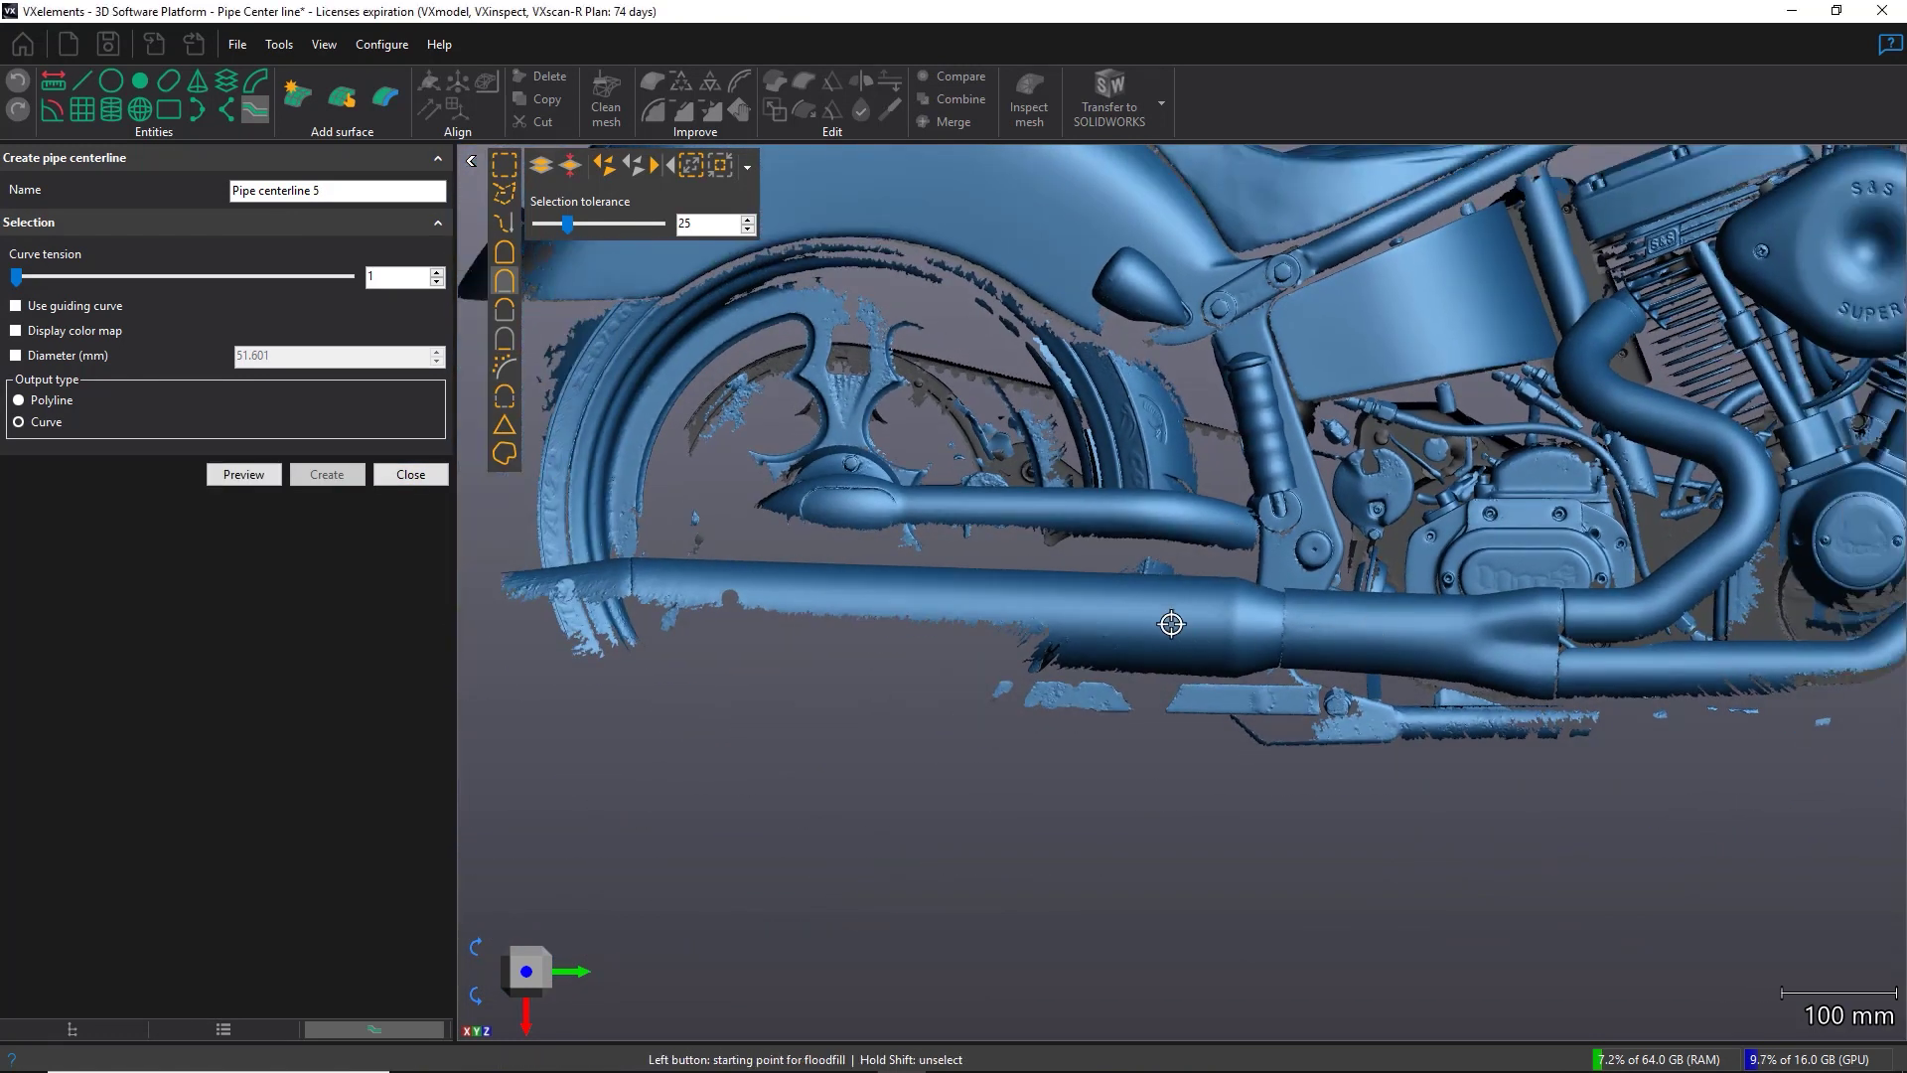
pyautogui.keyDown('ctrl'); pyautogui.click(1091, 614); pyautogui.keyUp('ctrl')
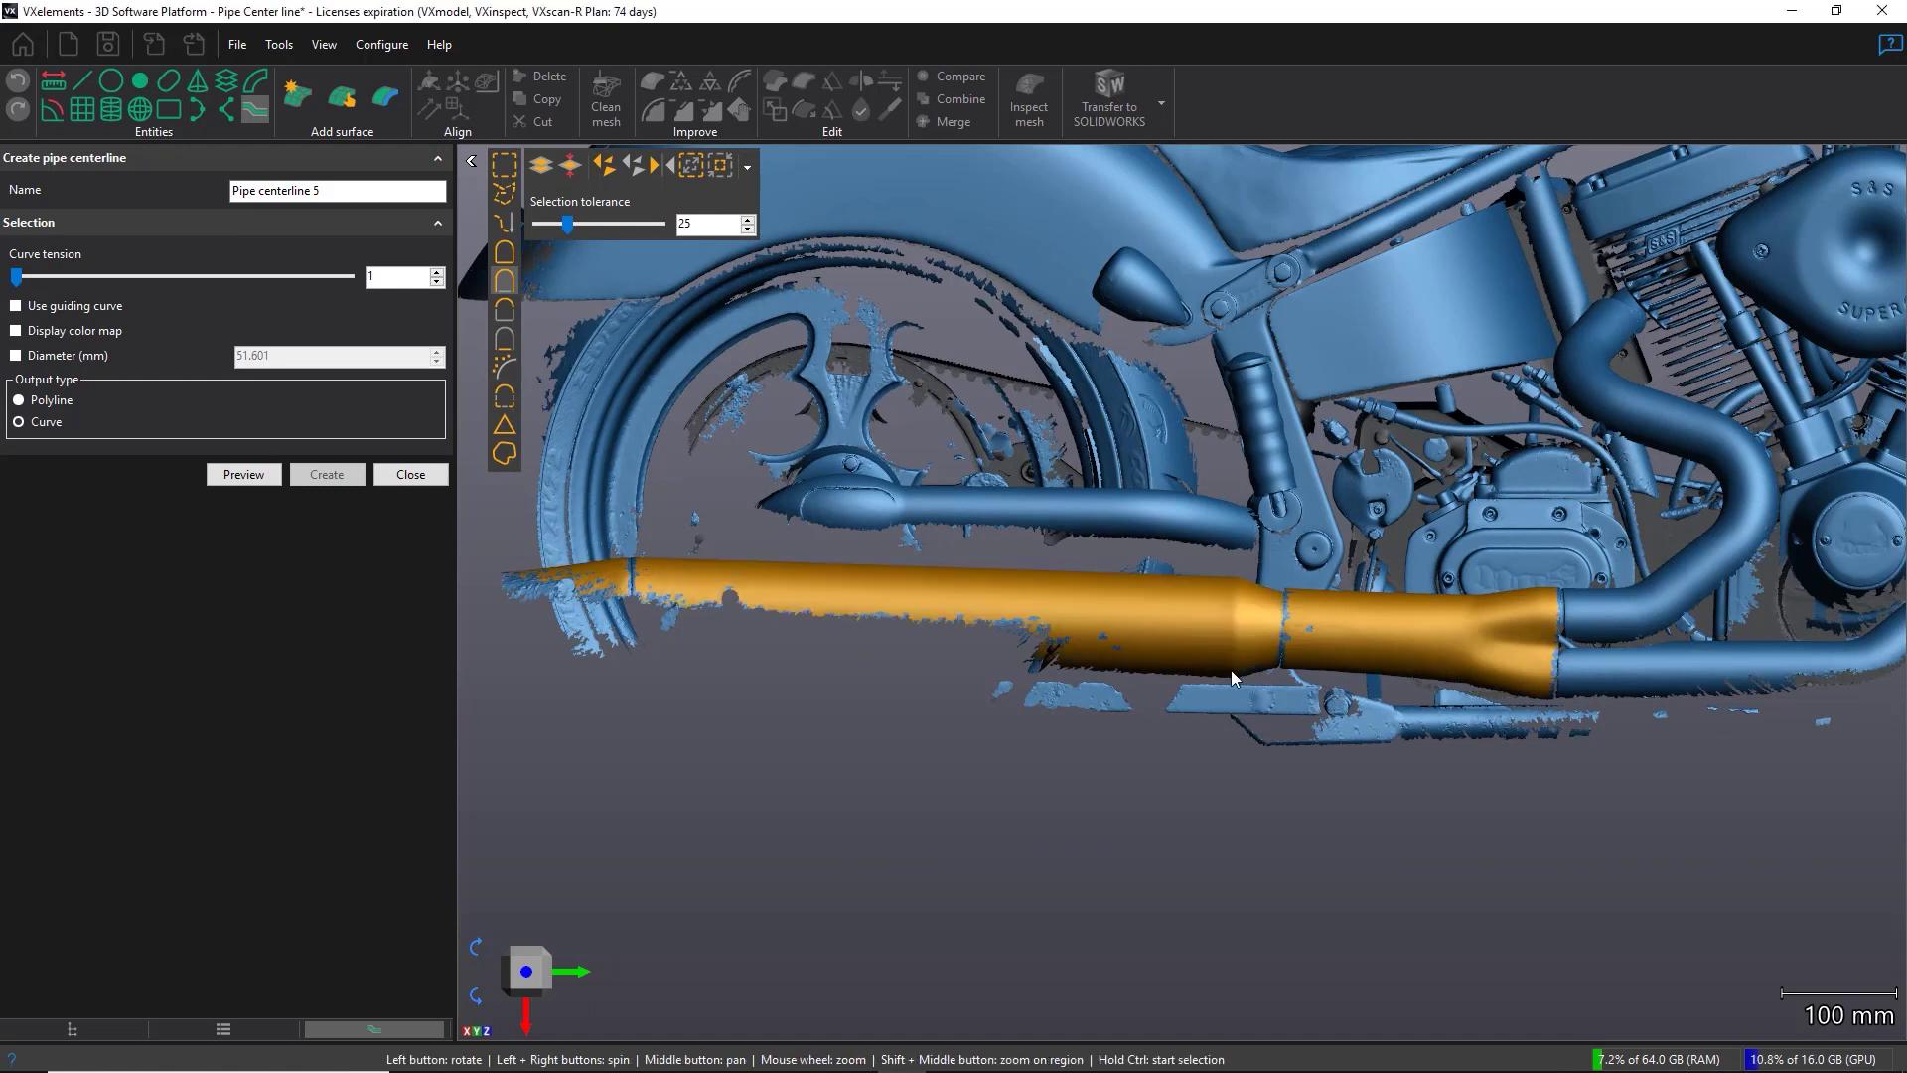
pyautogui.moveTo(1089, 471); pyautogui.dragTo(679, 416, button='middle')
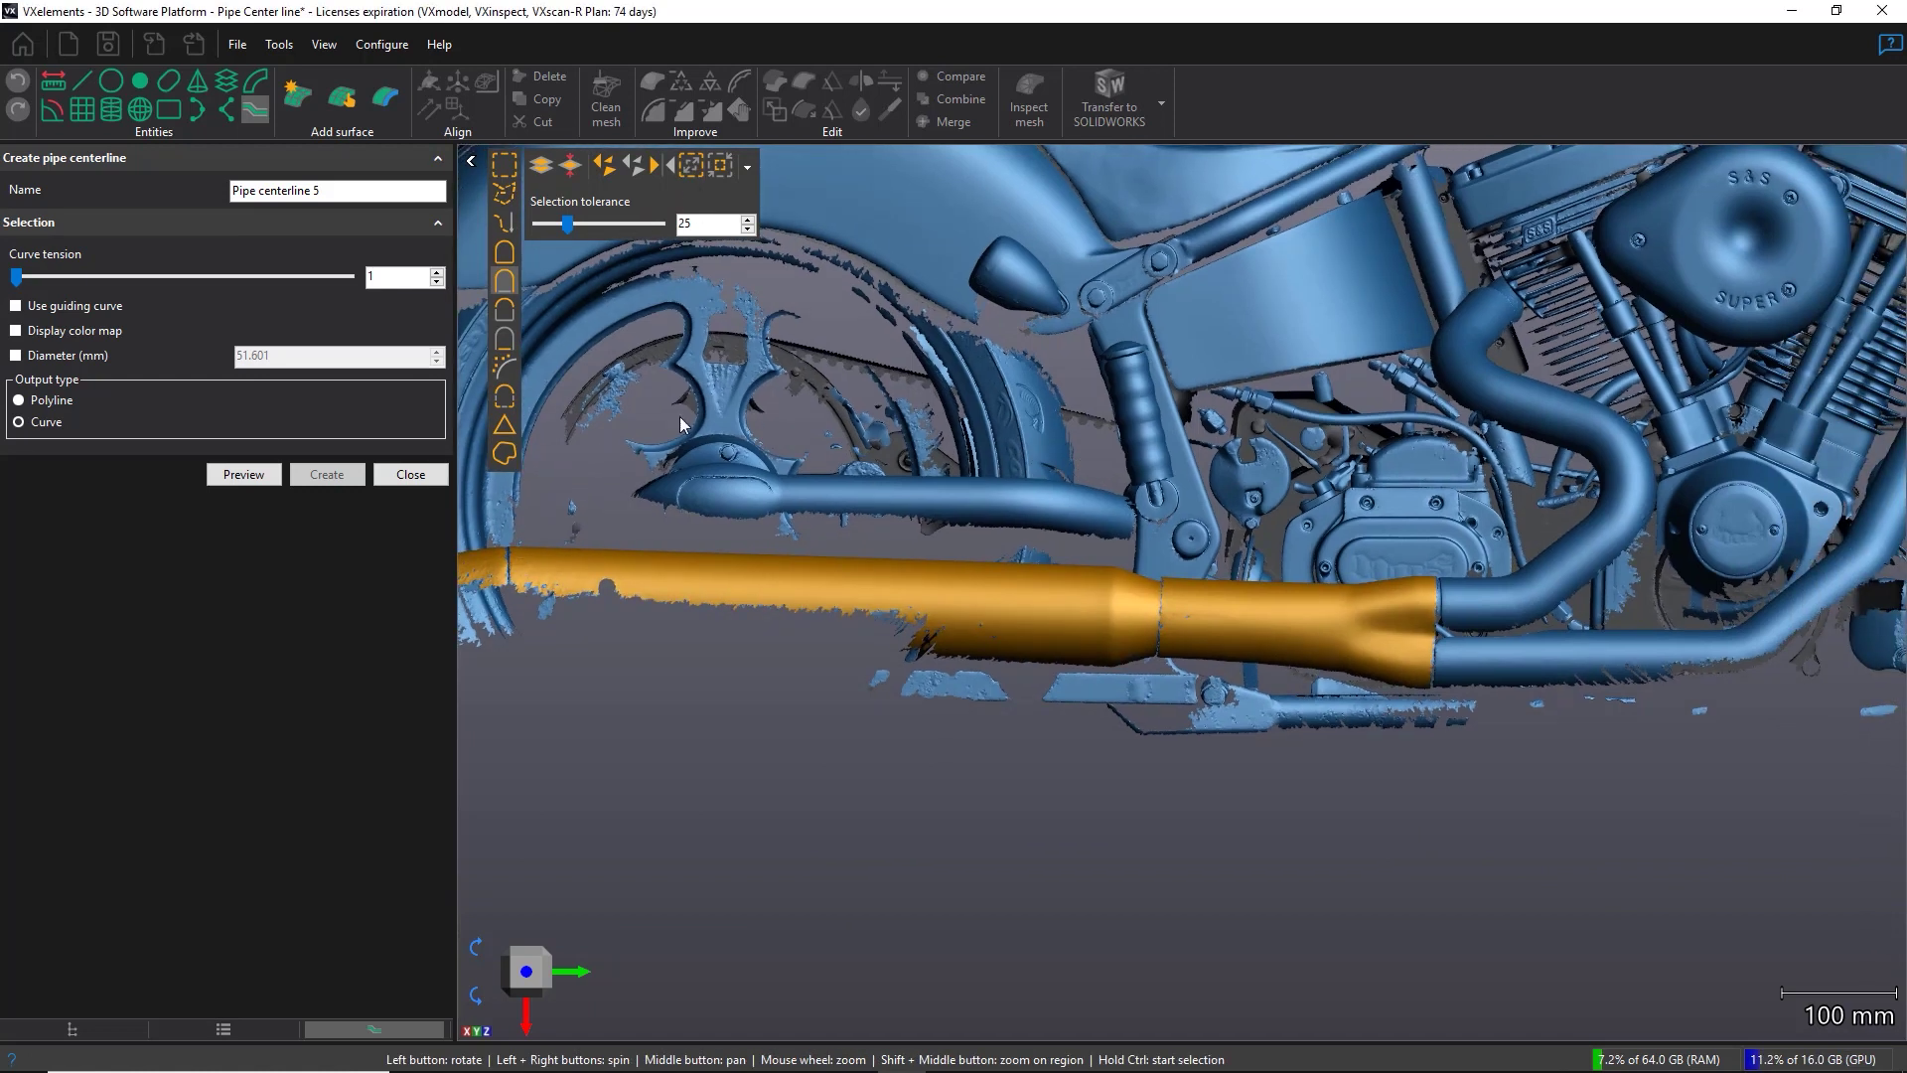
pyautogui.click(266, 479)
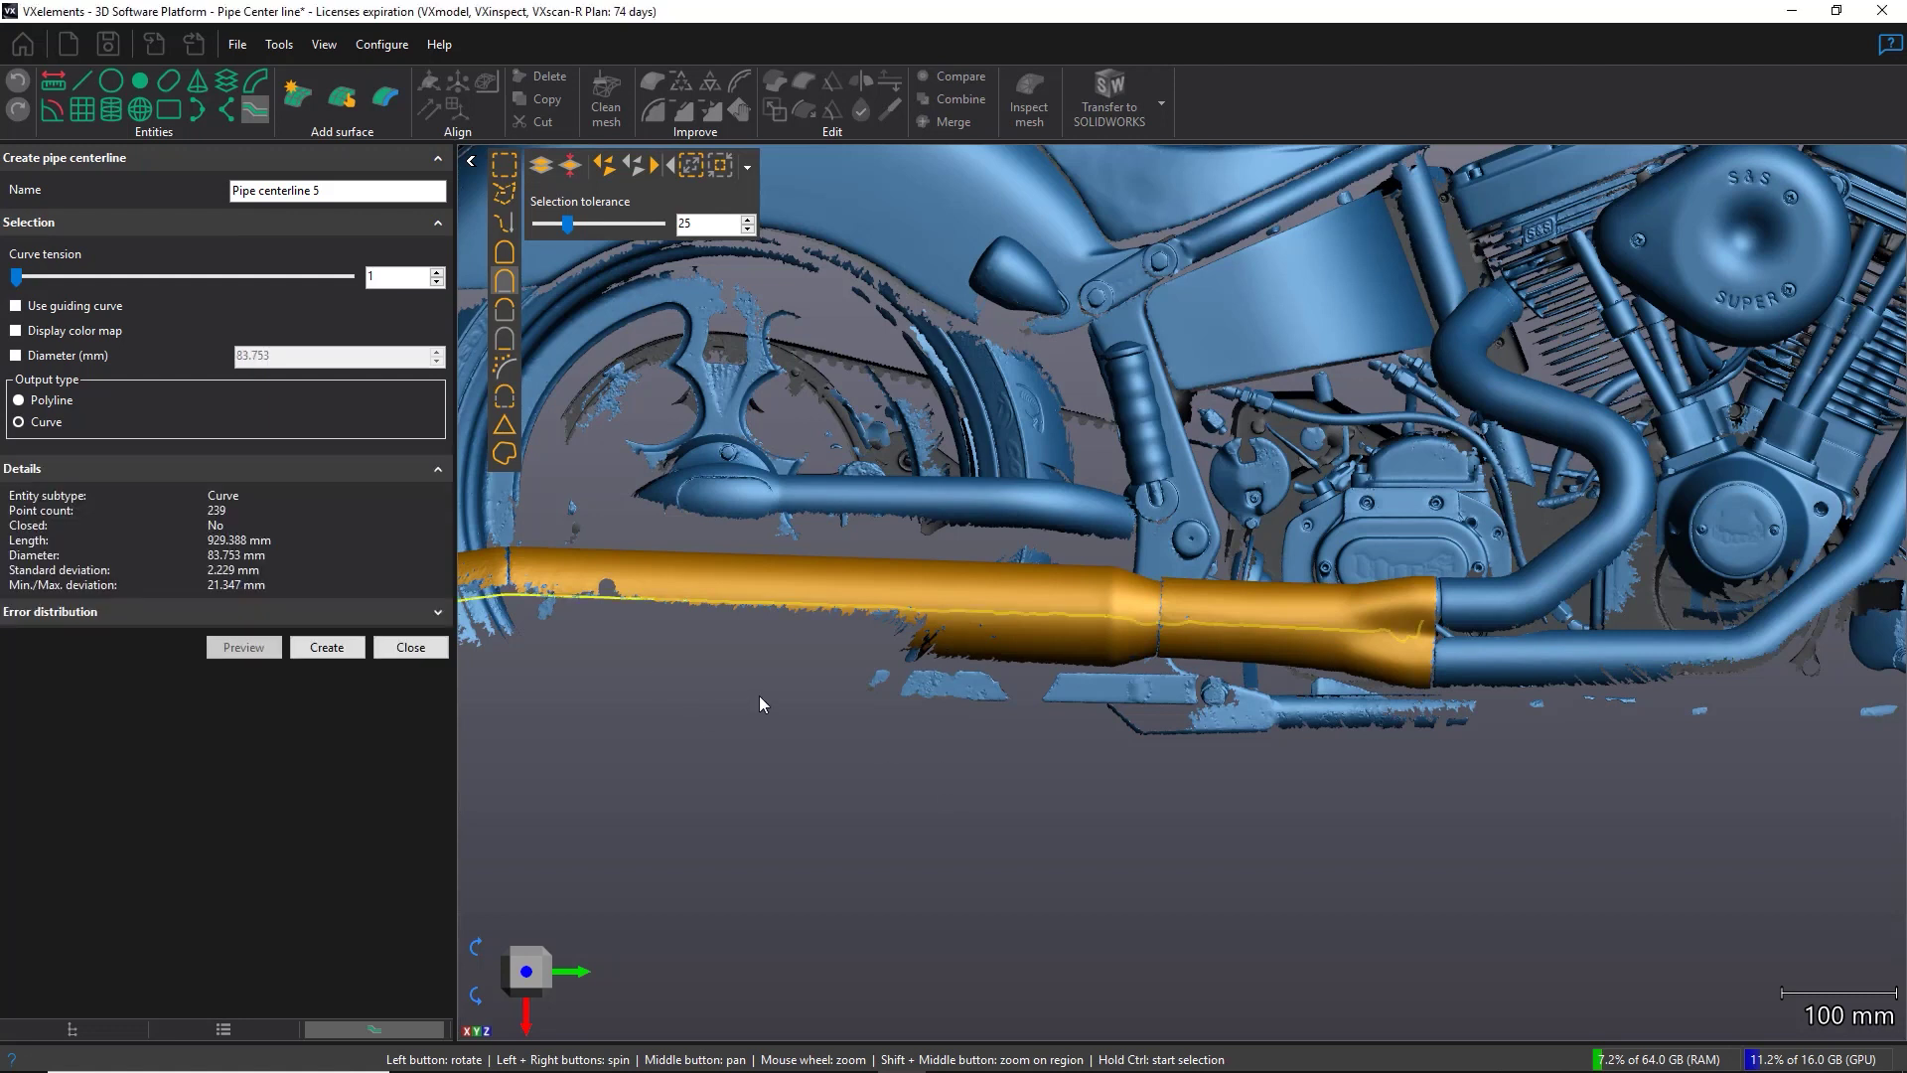
# - Set the curve tension to 75 and preview the muffler centerline again
pyautogui.moveTo(759, 696); pyautogui.dragTo(970, 706, button='middle')
pyautogui.scroll(1, 1116, 722)
pyautogui.moveTo(1112, 713); pyautogui.dragTo(1172, 715, button='middle')
pyautogui.scroll(1, 1173, 716)
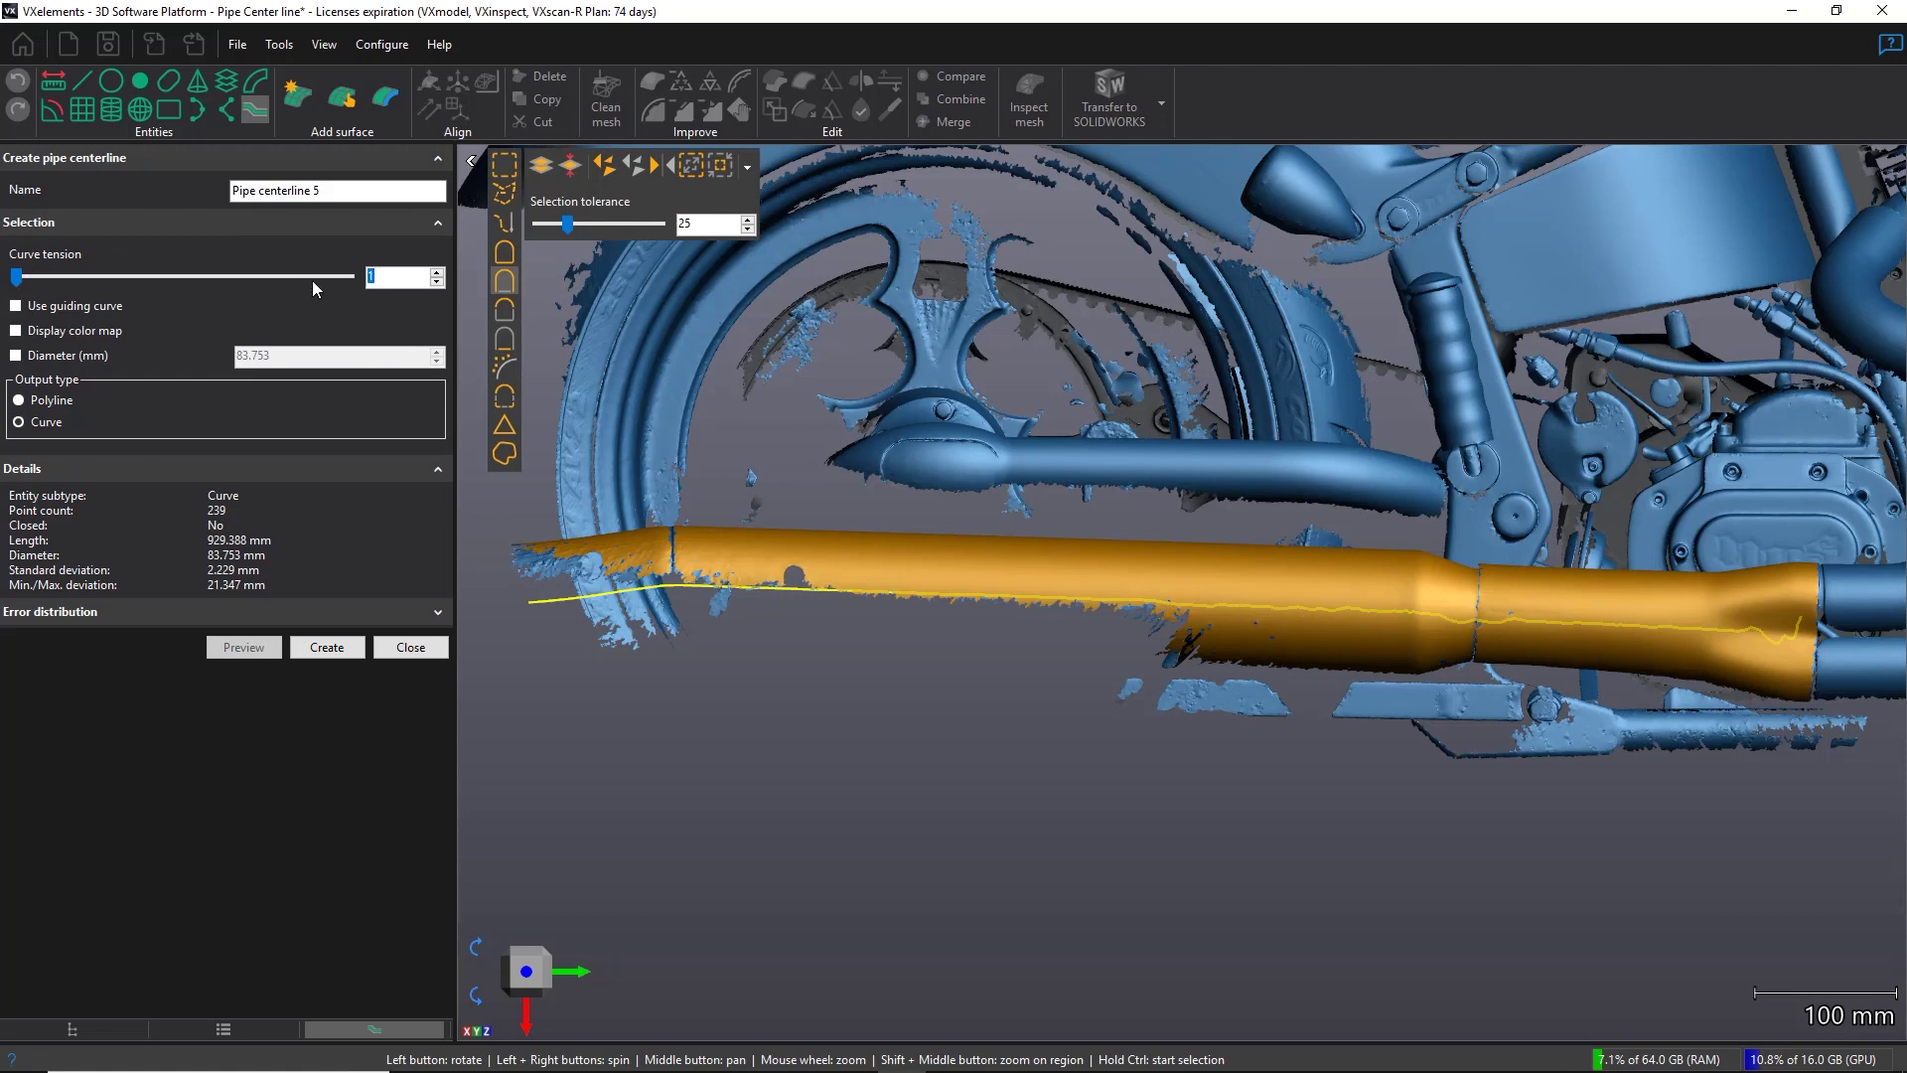
pyautogui.write('75')
pyautogui.press('Return')
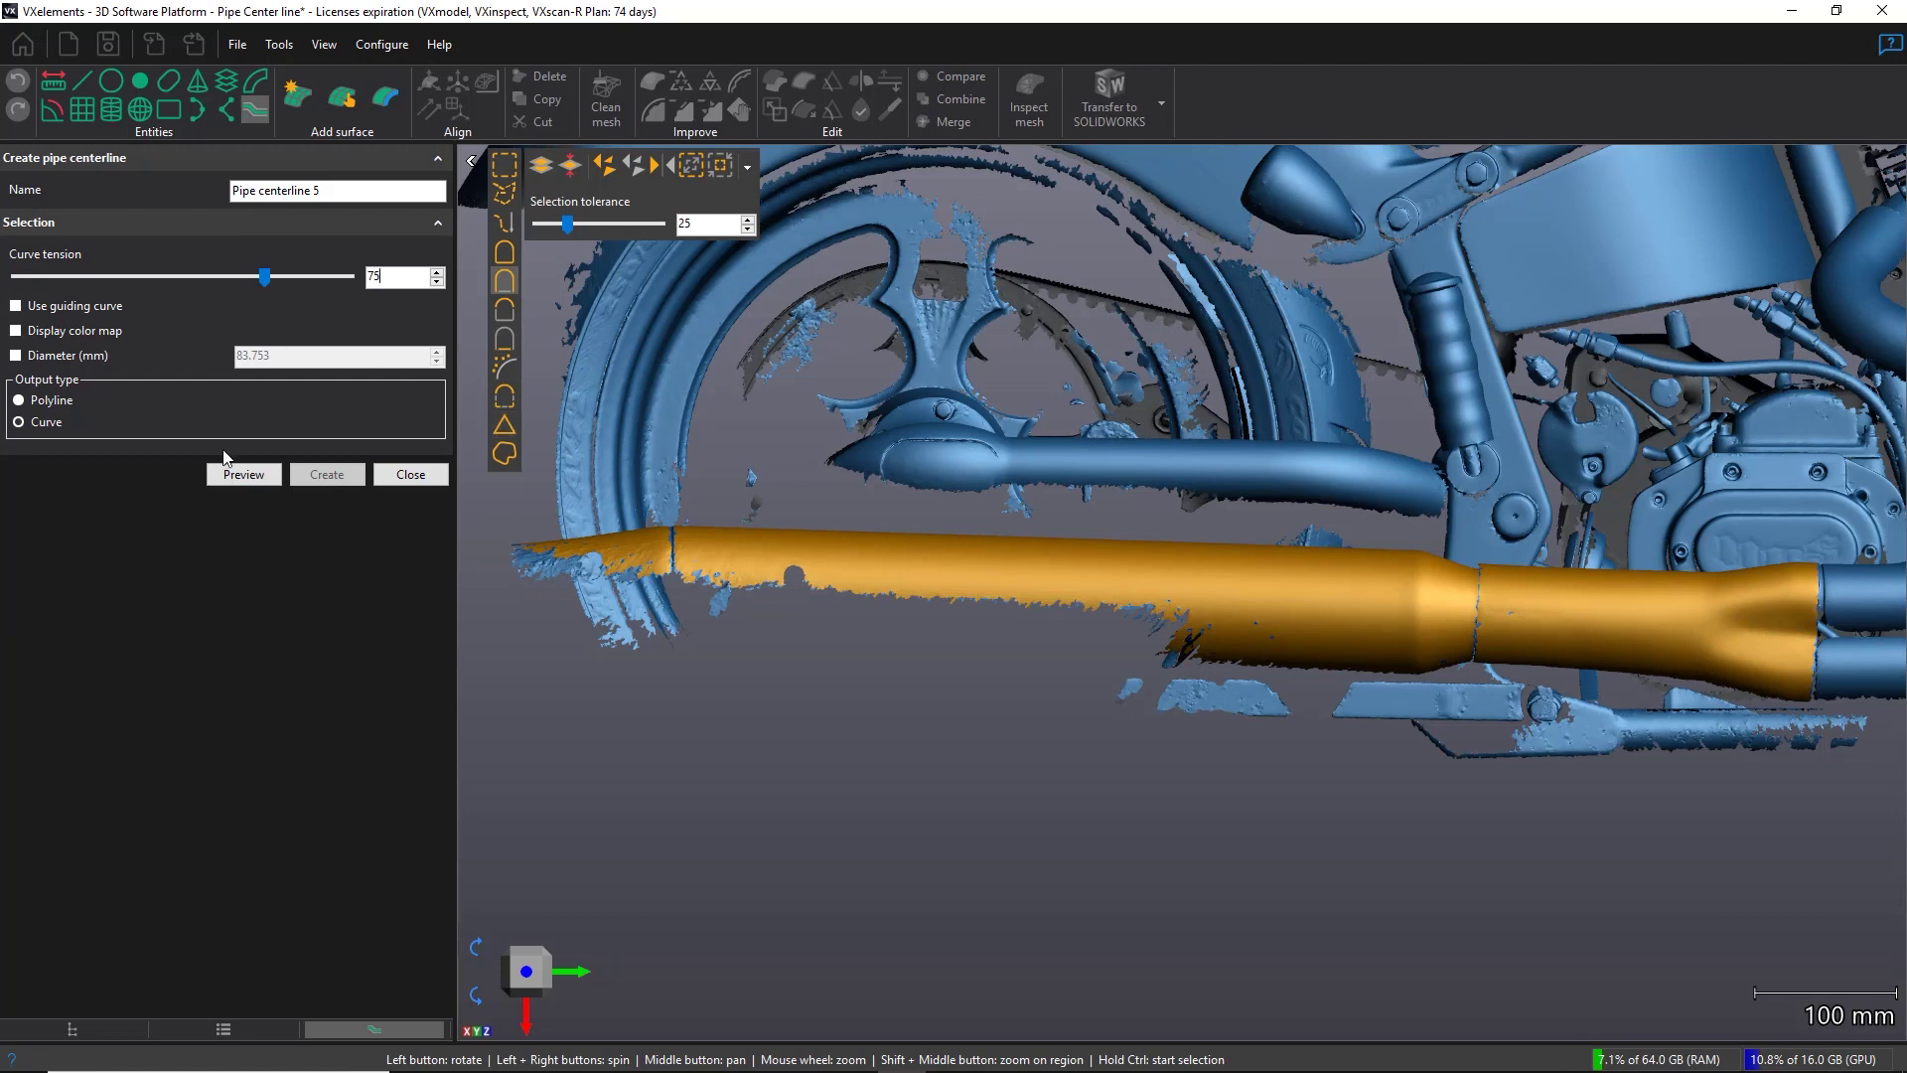
pyautogui.click(244, 475)
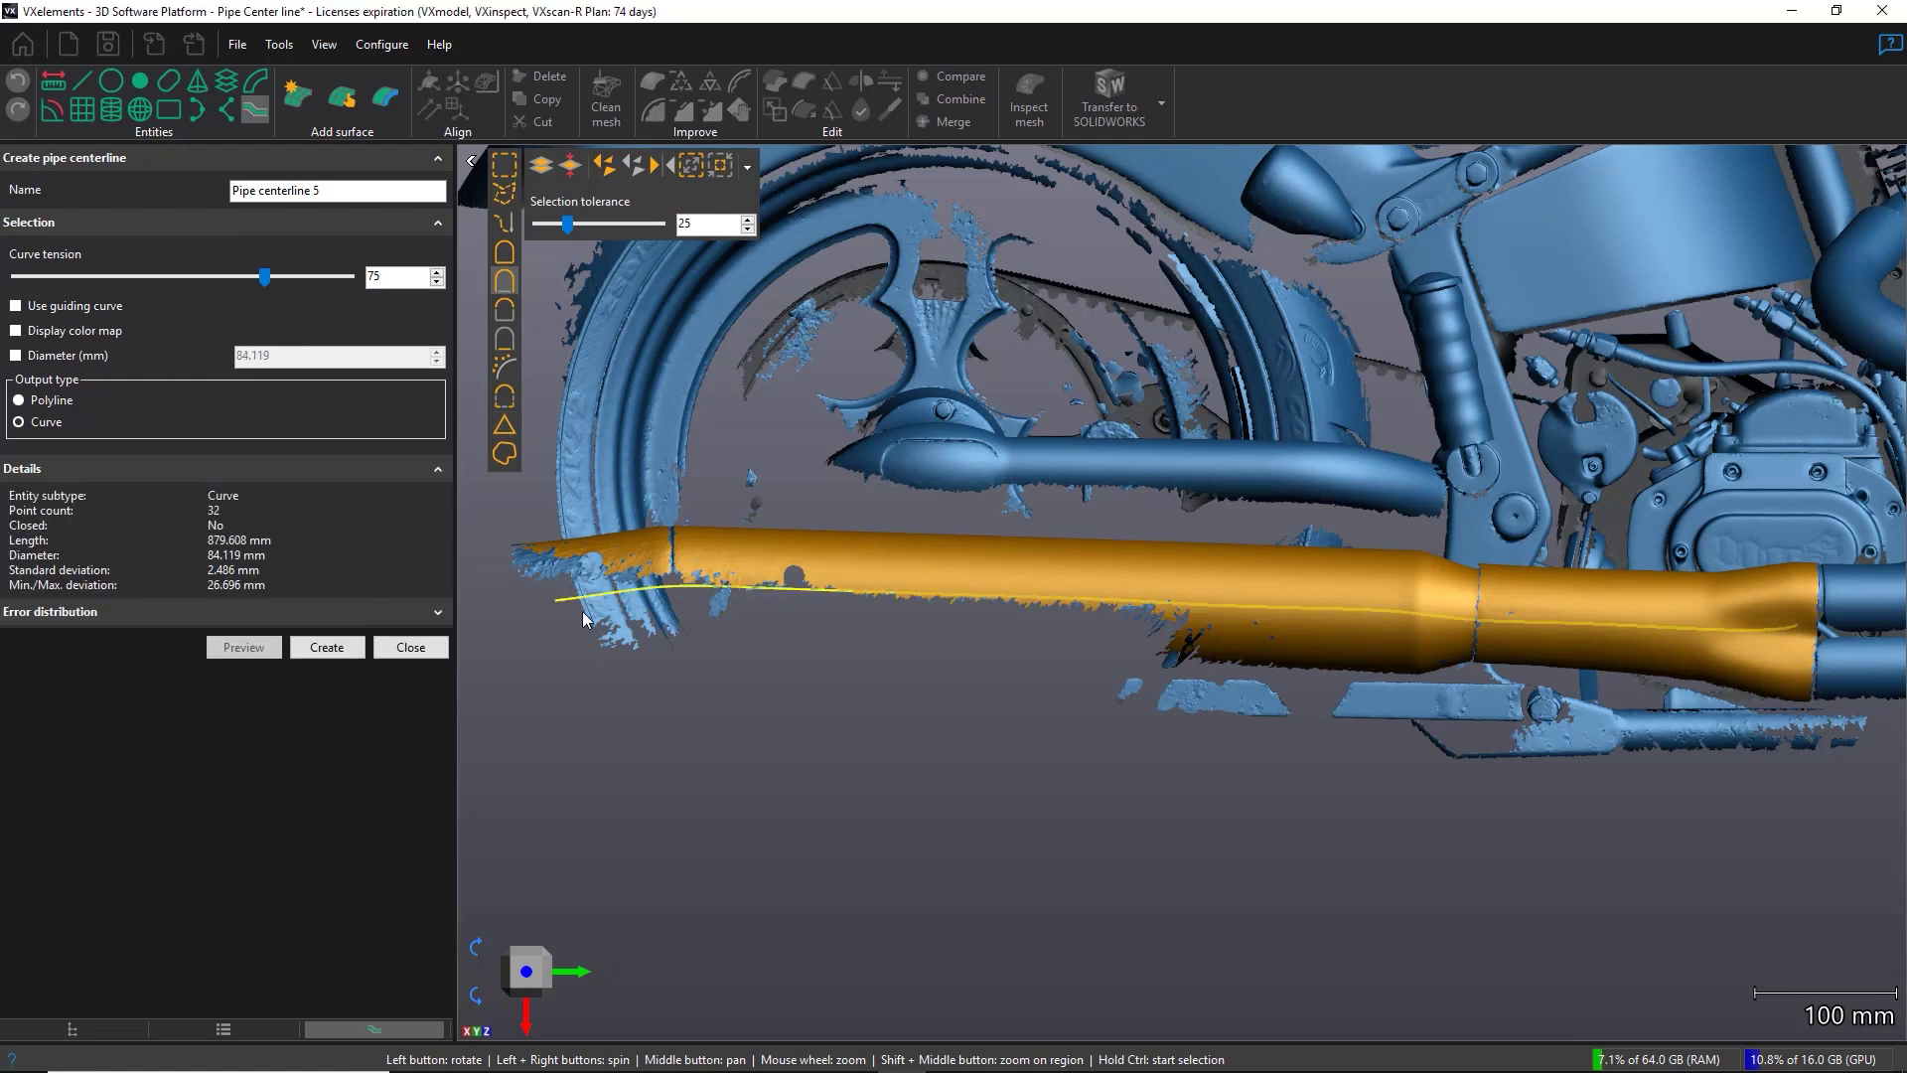
# - Pan, zoom and orbit along the muffler to inspect the tension-75 centerline preview
pyautogui.moveTo(1200, 574); pyautogui.dragTo(630, 554, button='middle')
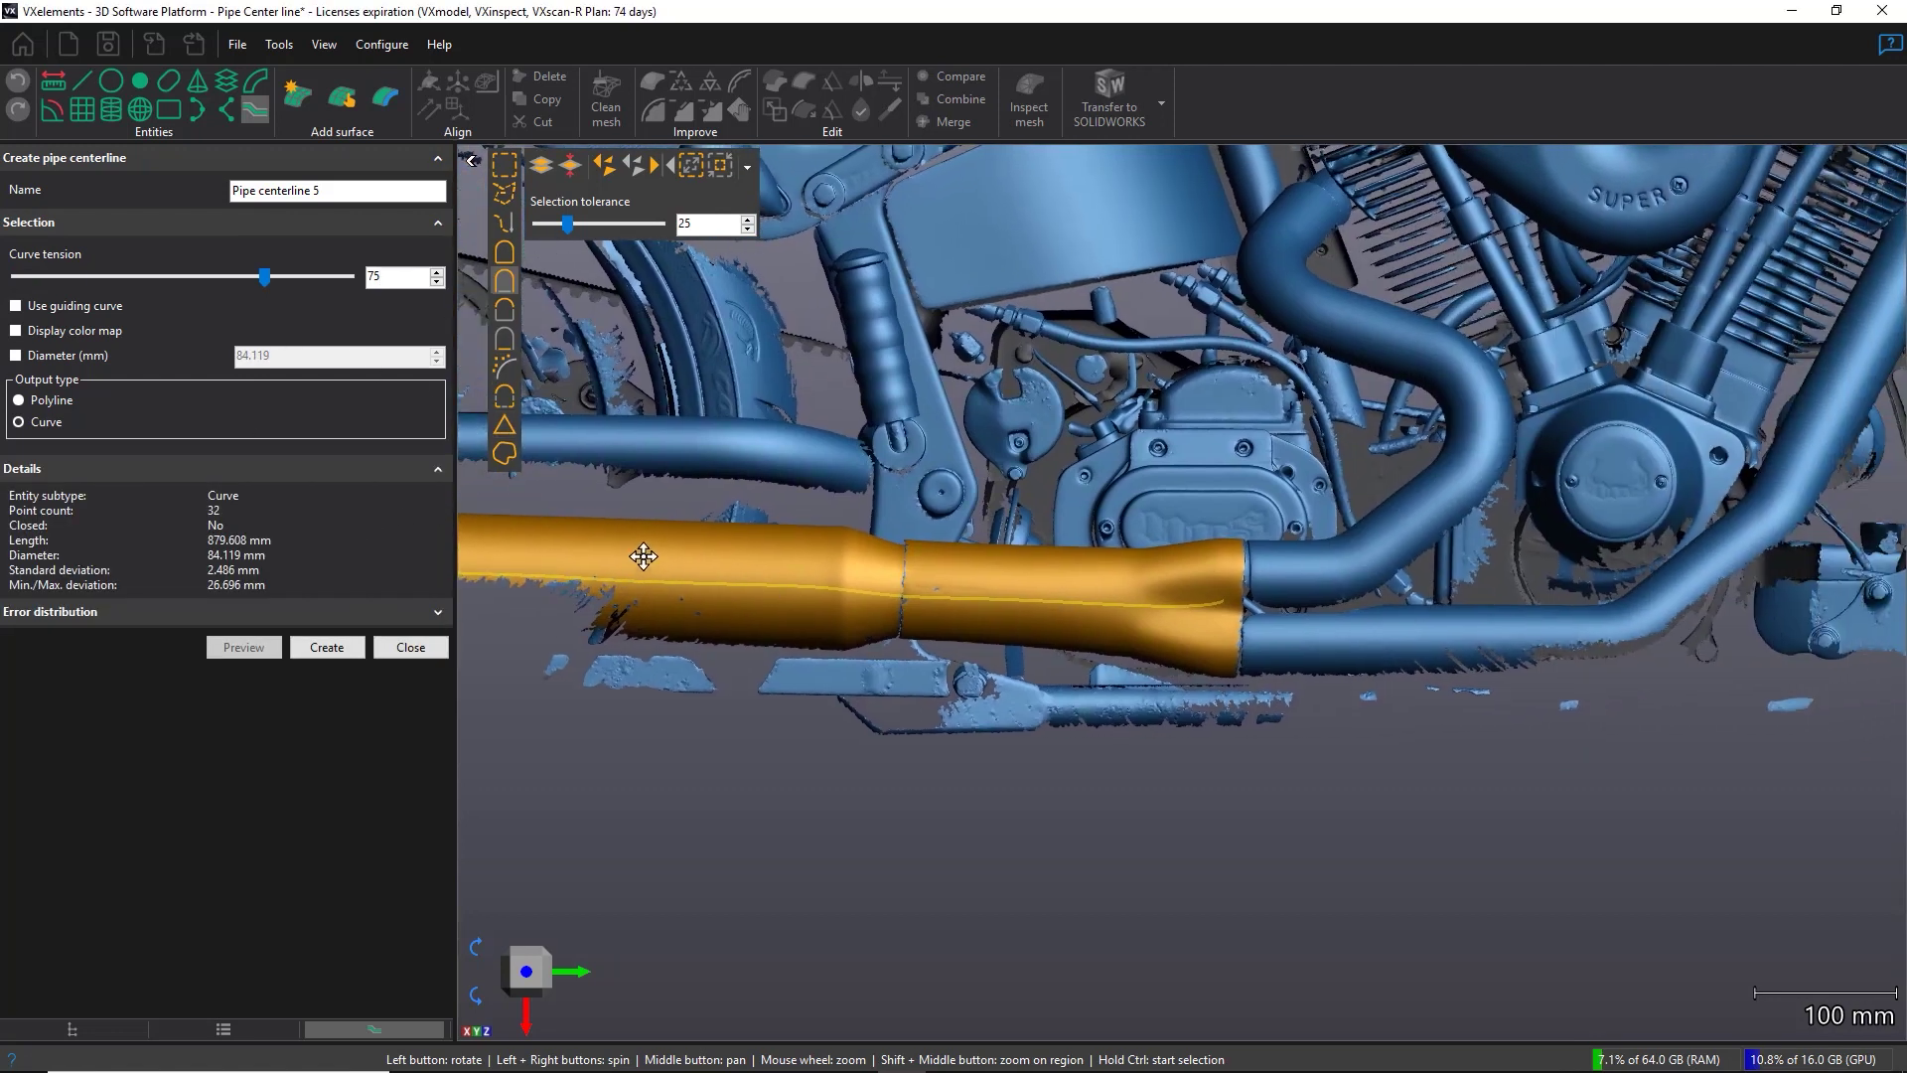
pyautogui.scroll(3, 1136, 647)
pyautogui.scroll(2, 1200, 634)
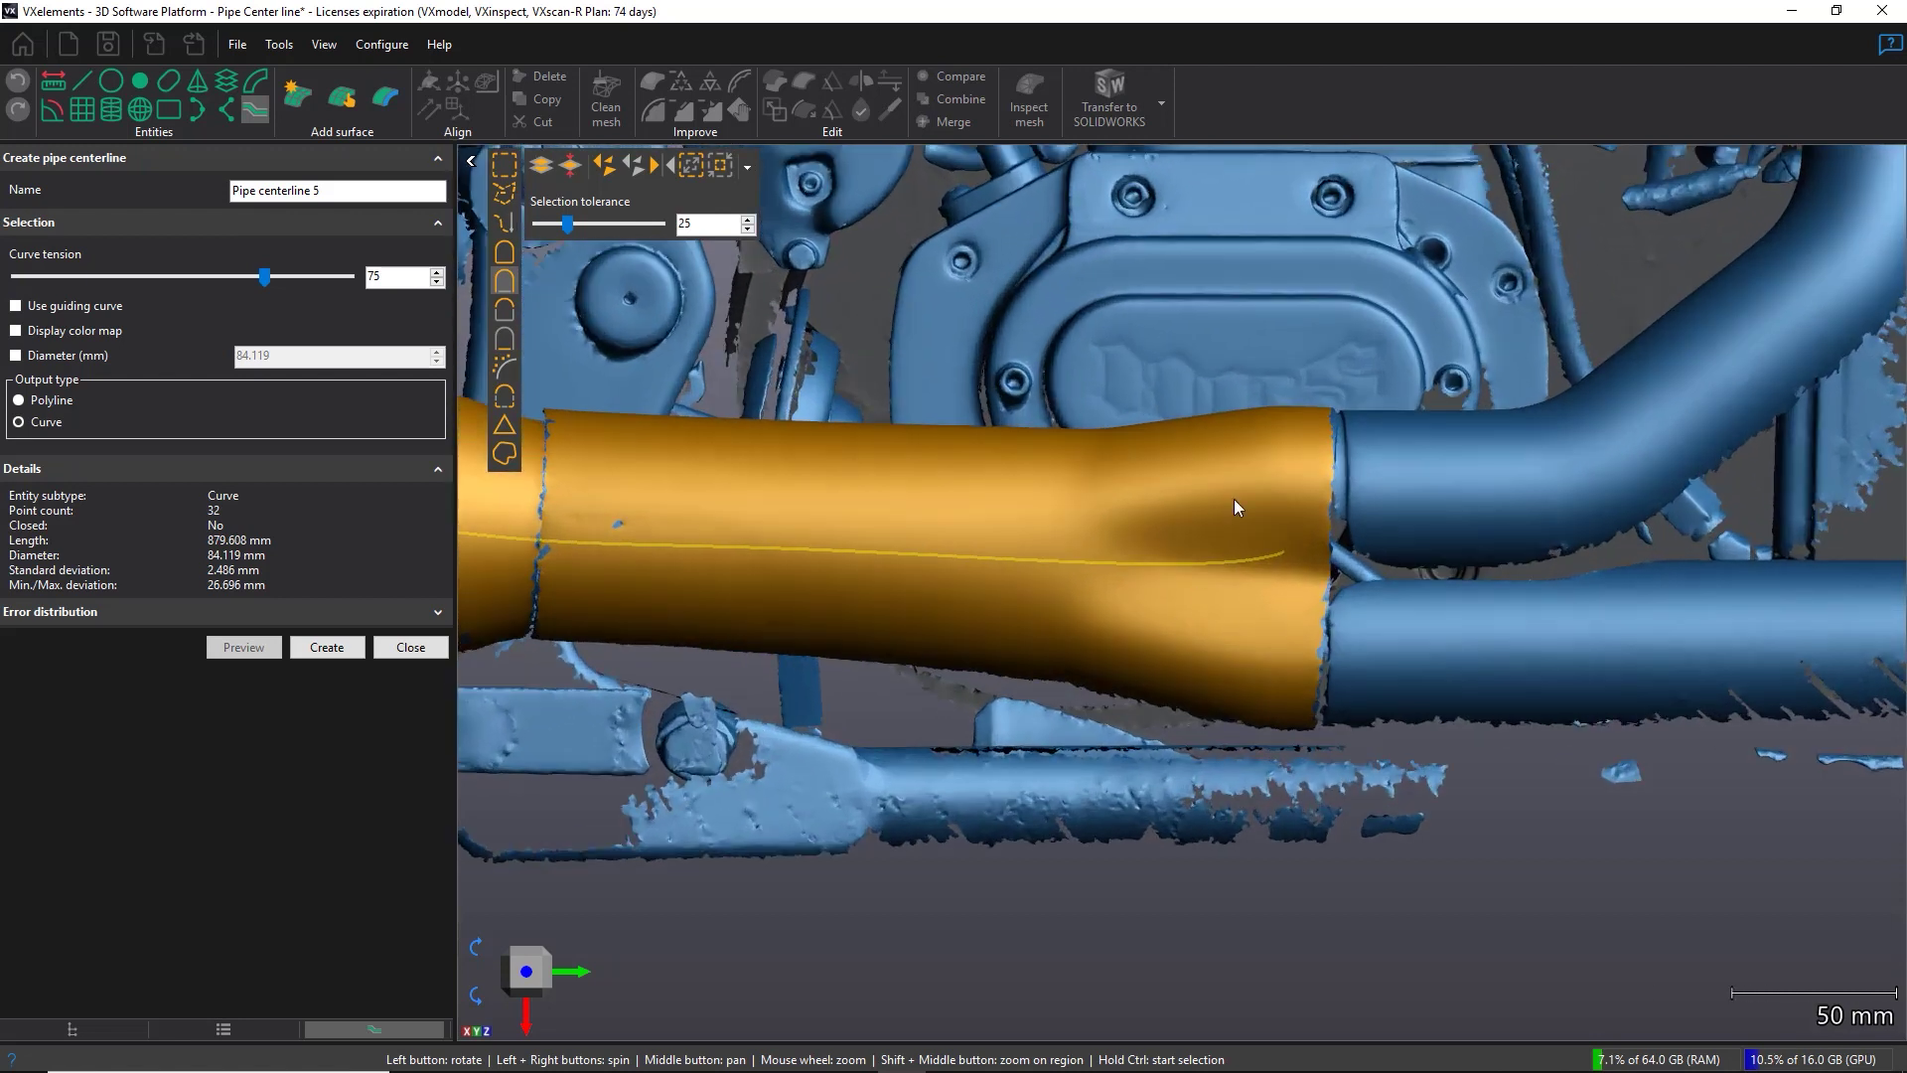
pyautogui.scroll(-1, 978, 497)
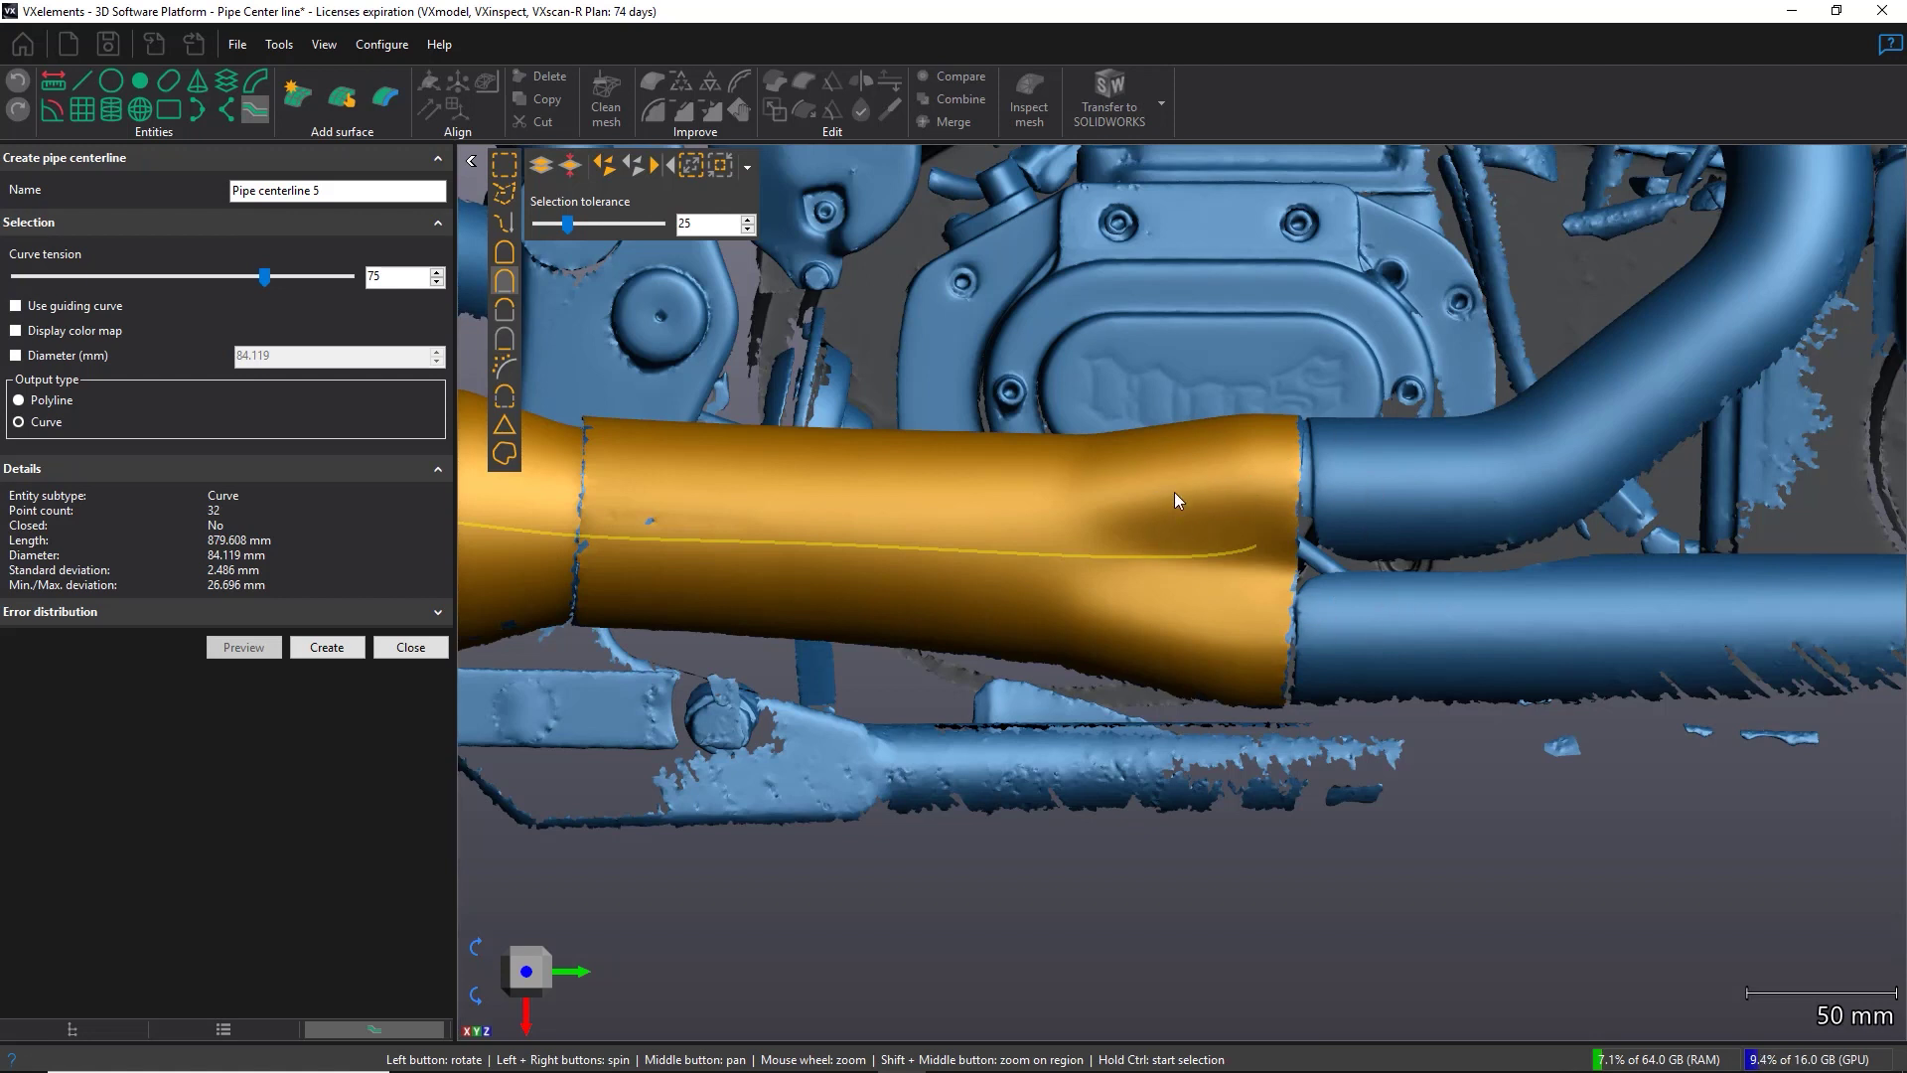
pyautogui.moveTo(1175, 492); pyautogui.dragTo(1217, 471)
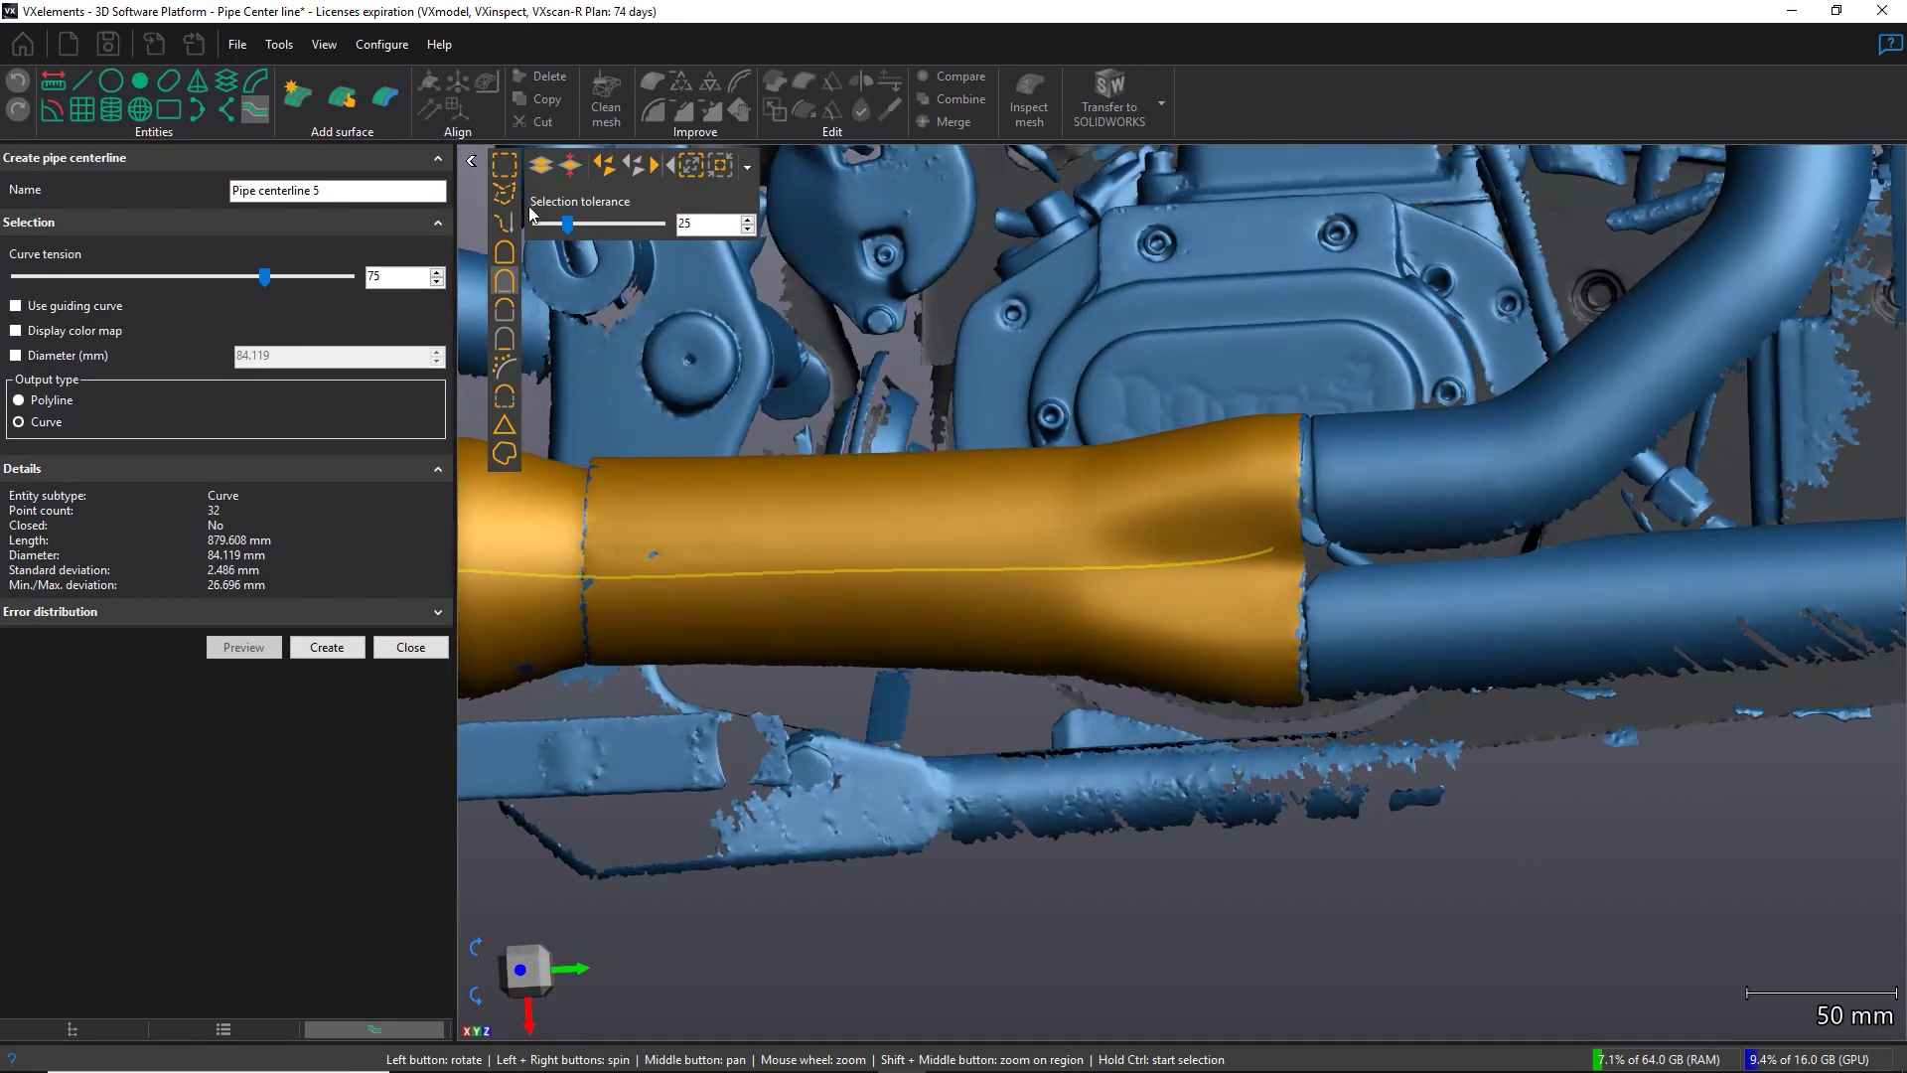
# - Outline the flared pipe joint with a polygon region and remove it from the selection
pyautogui.click(542, 167)
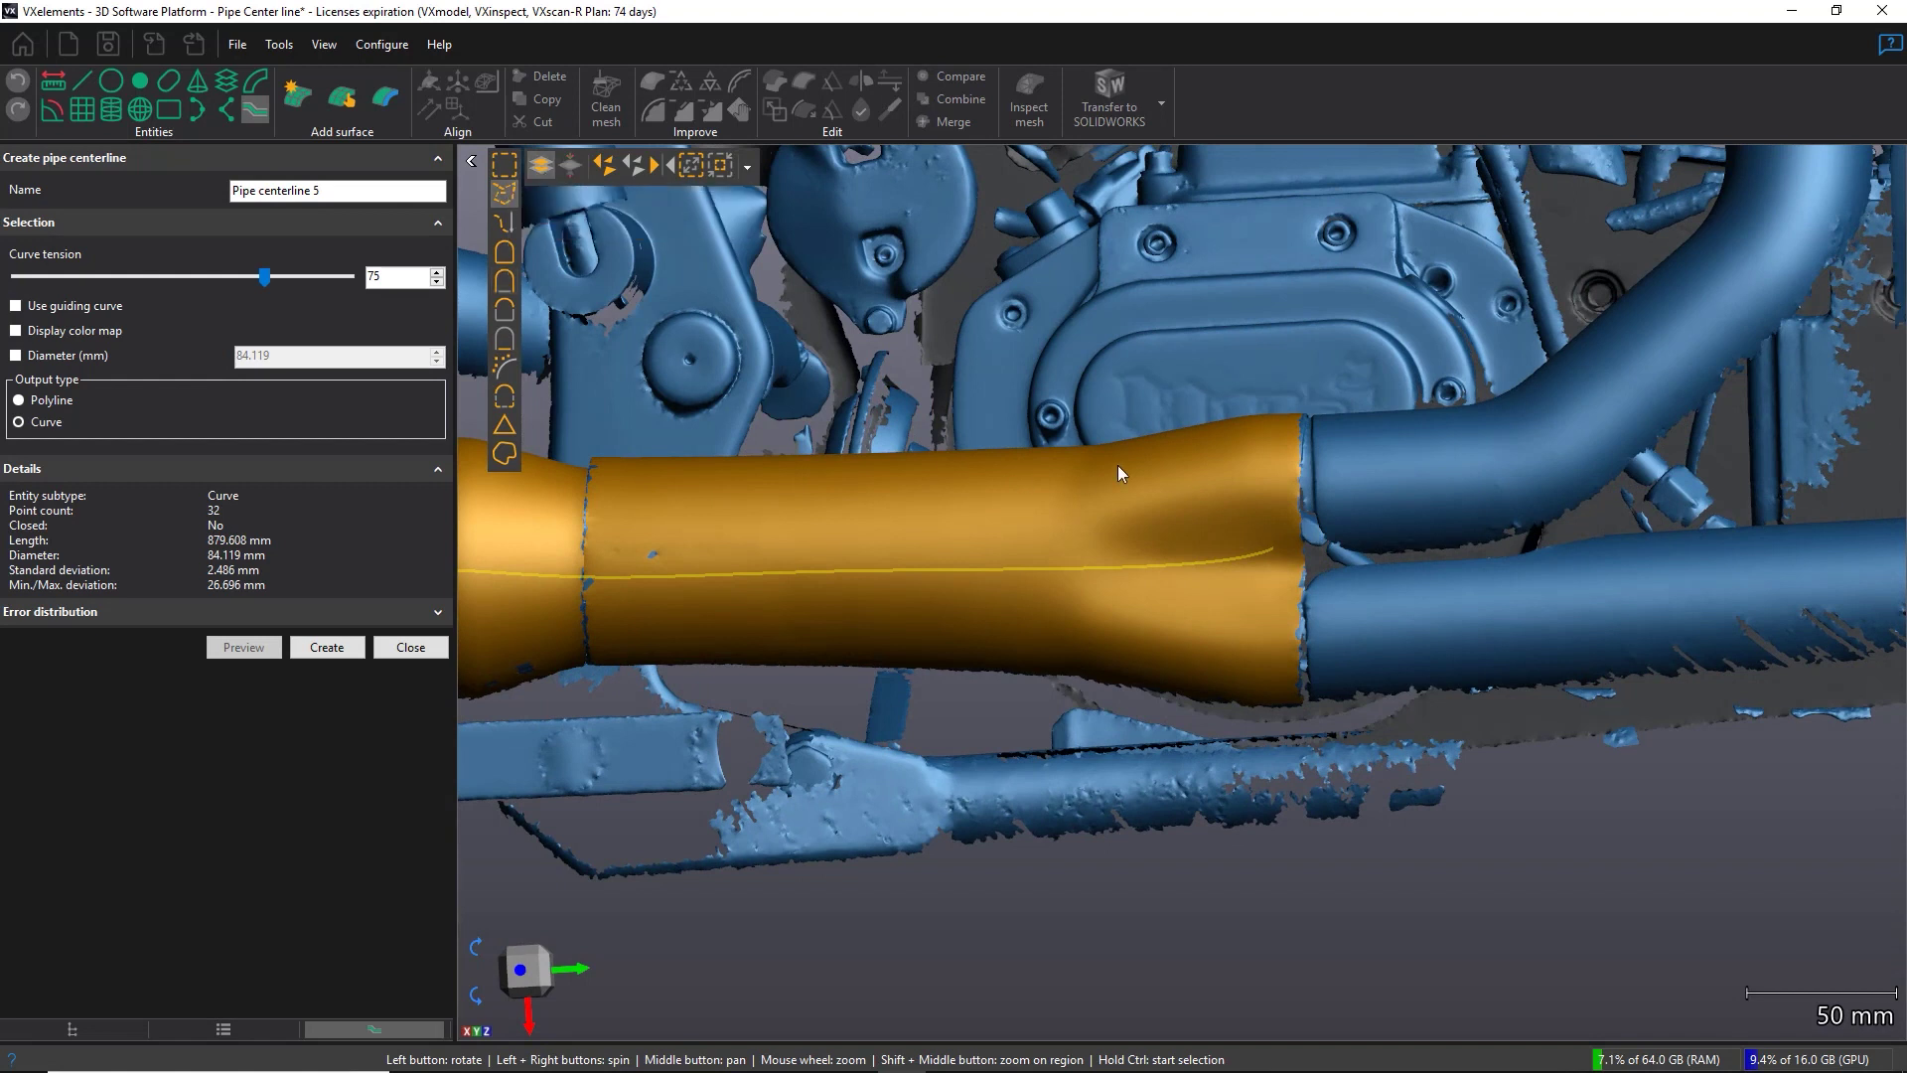
pyautogui.click(1081, 404)
pyautogui.click(1076, 713)
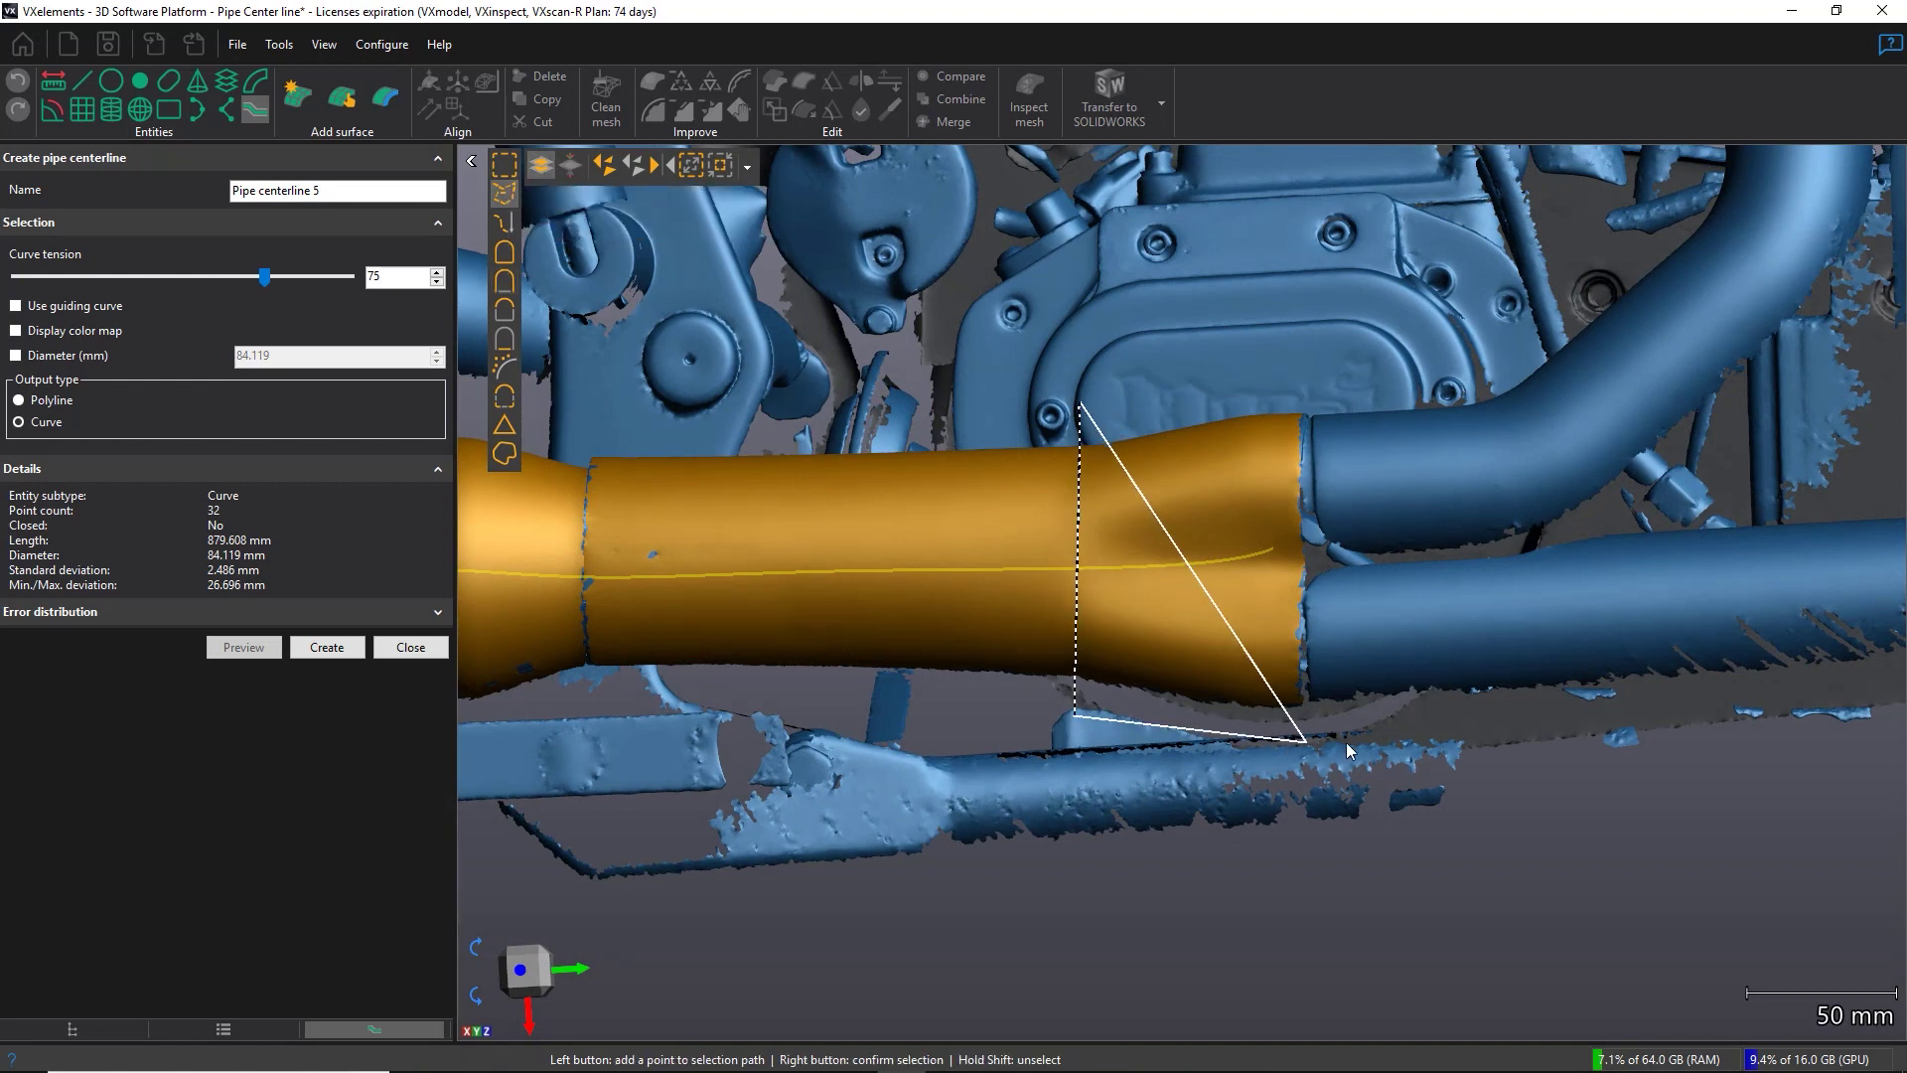
pyautogui.click(1351, 741)
pyautogui.rightClick(1332, 473)
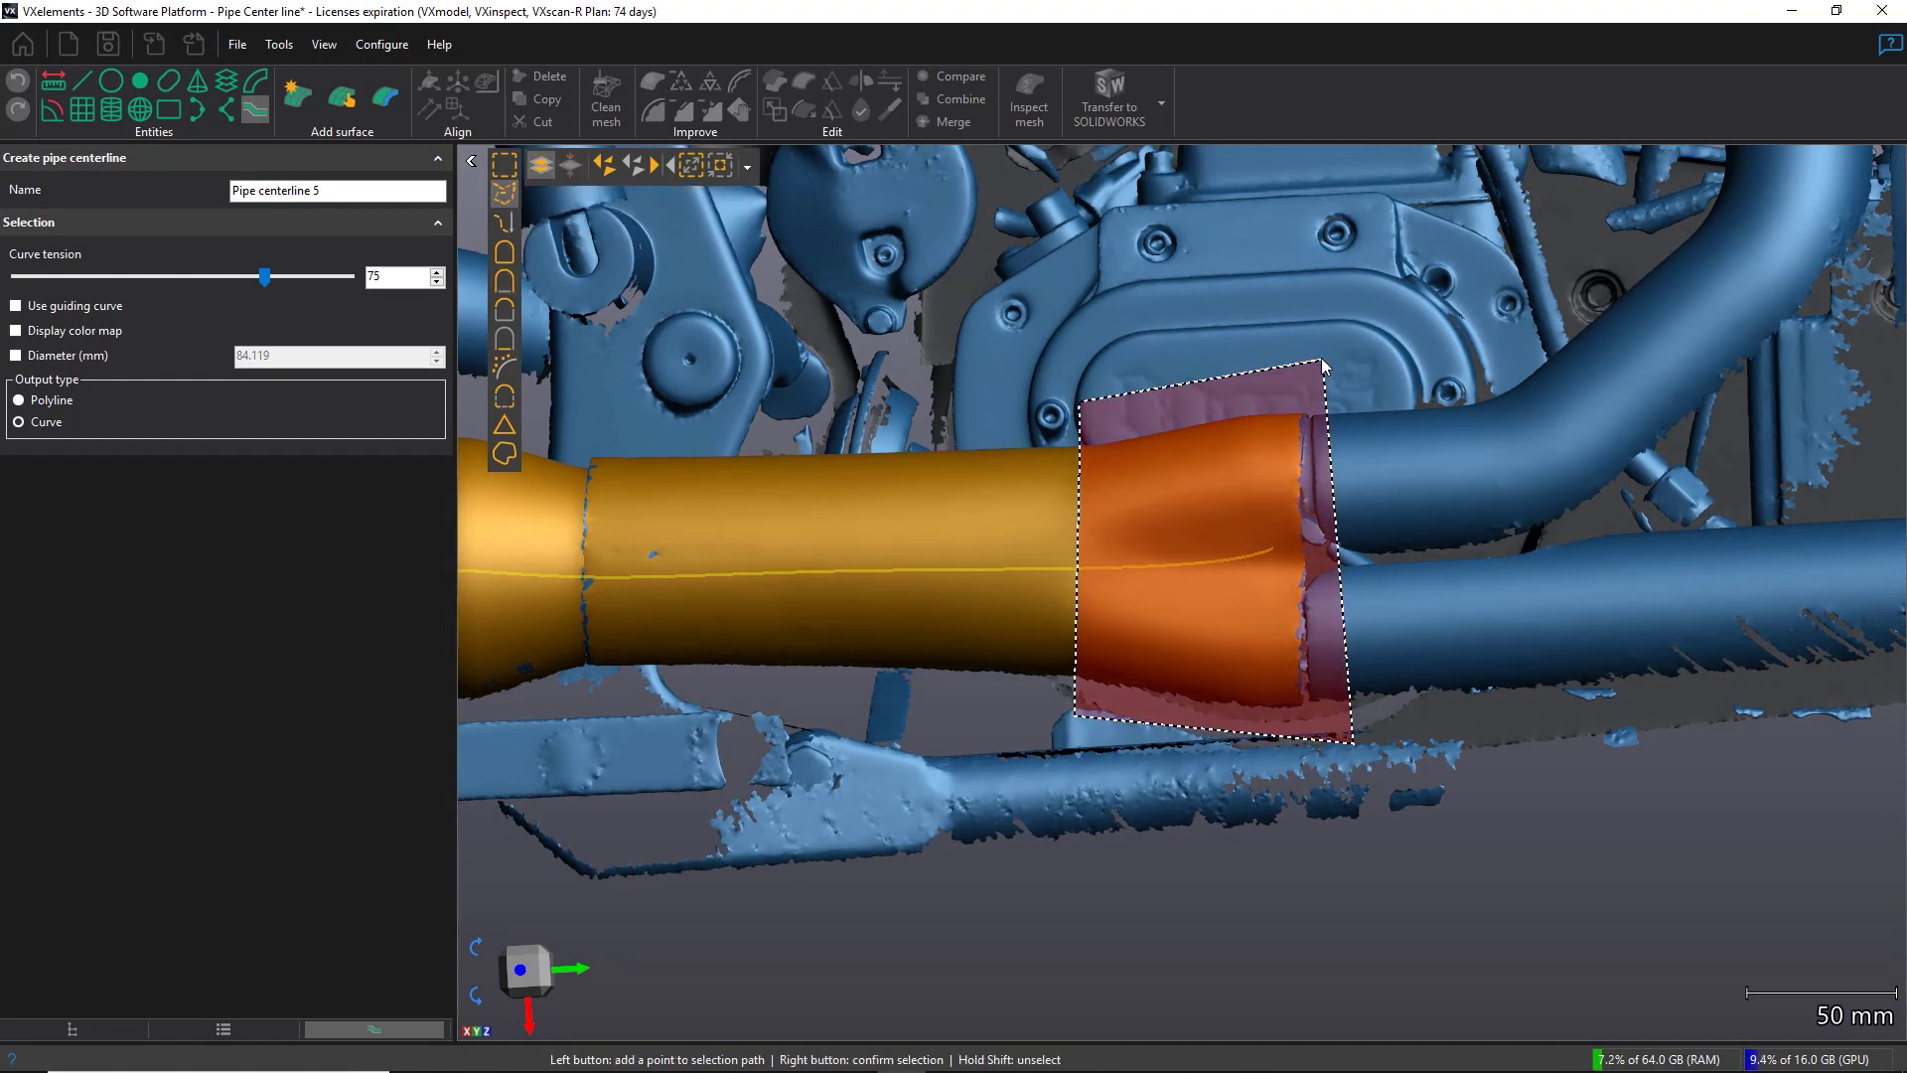
# - Preview and create the straight muffler's centerline (803.188 mm long, 83.994 mm diameter)
pyautogui.click(246, 475)
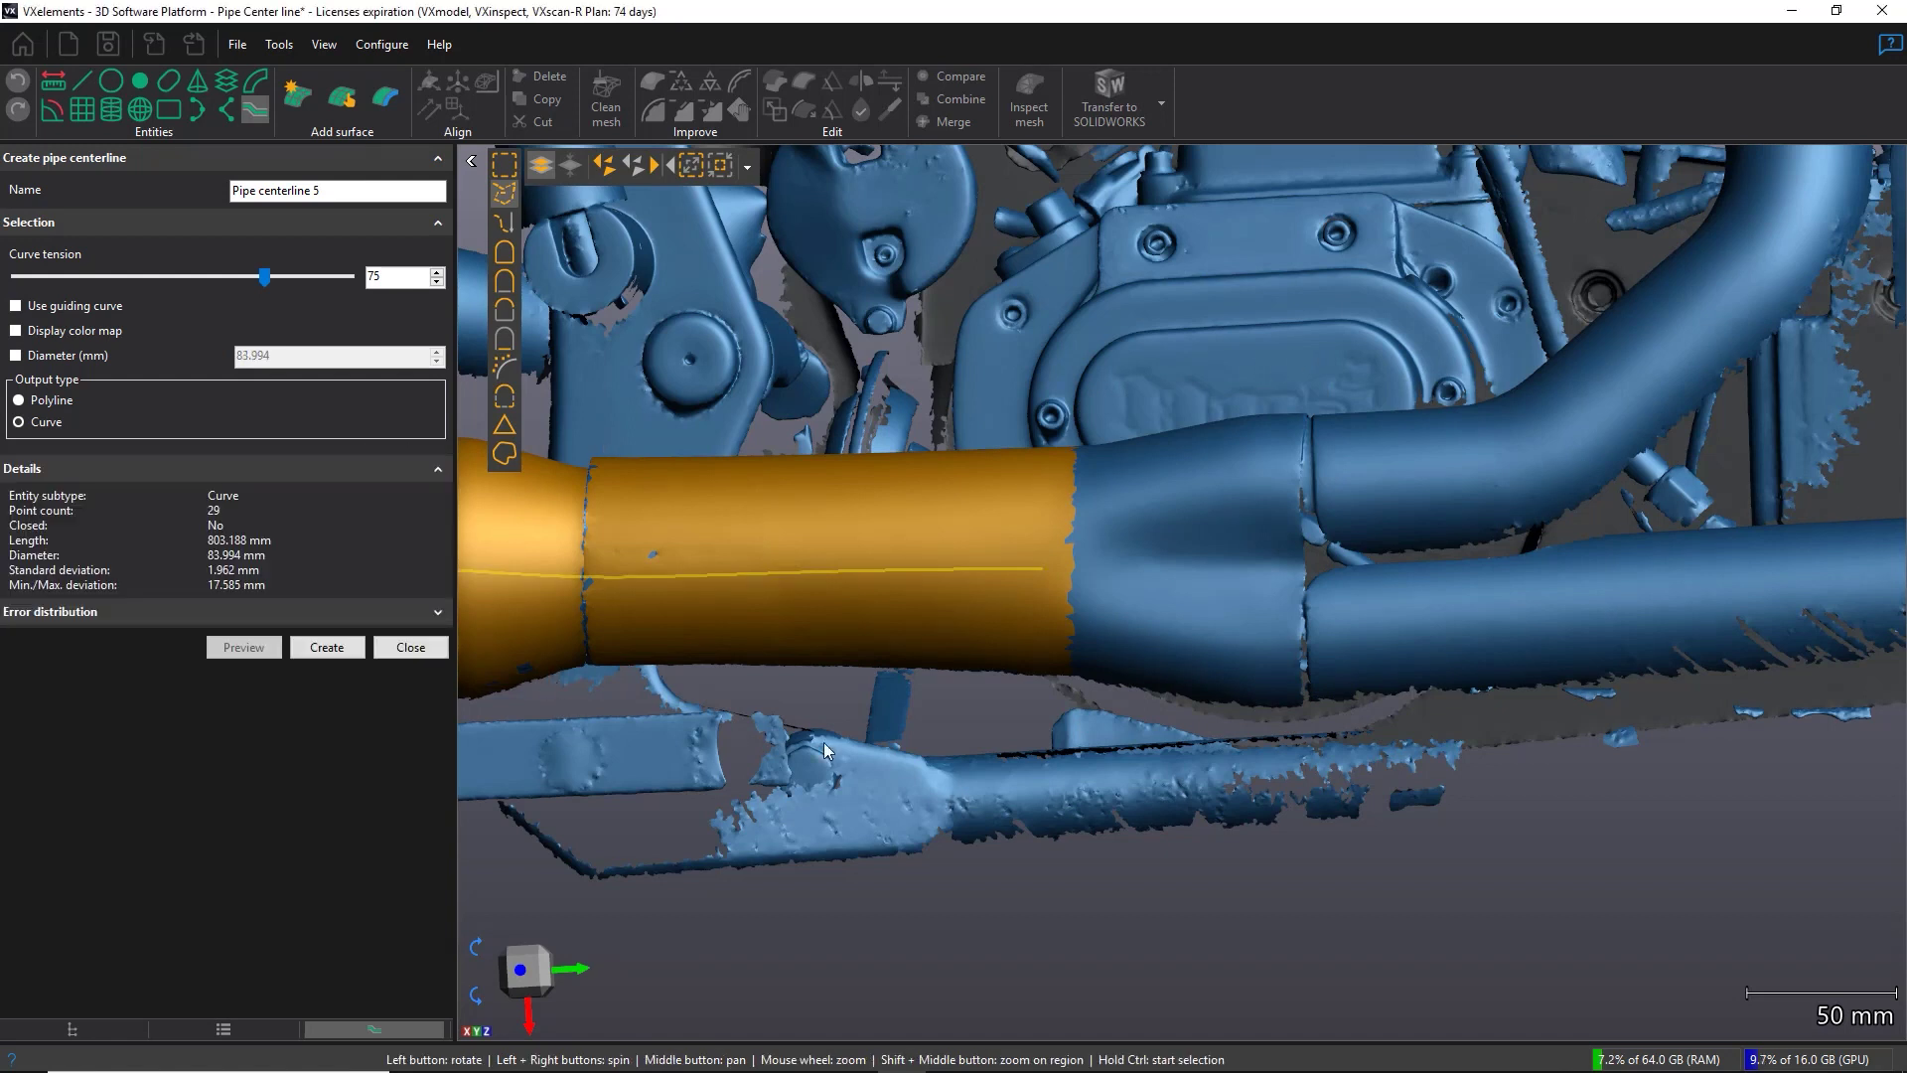
pyautogui.scroll(-3, 874, 685)
pyautogui.moveTo(891, 672); pyautogui.dragTo(1647, 636, button='middle')
pyautogui.moveTo(1647, 636); pyautogui.dragTo(1699, 563)
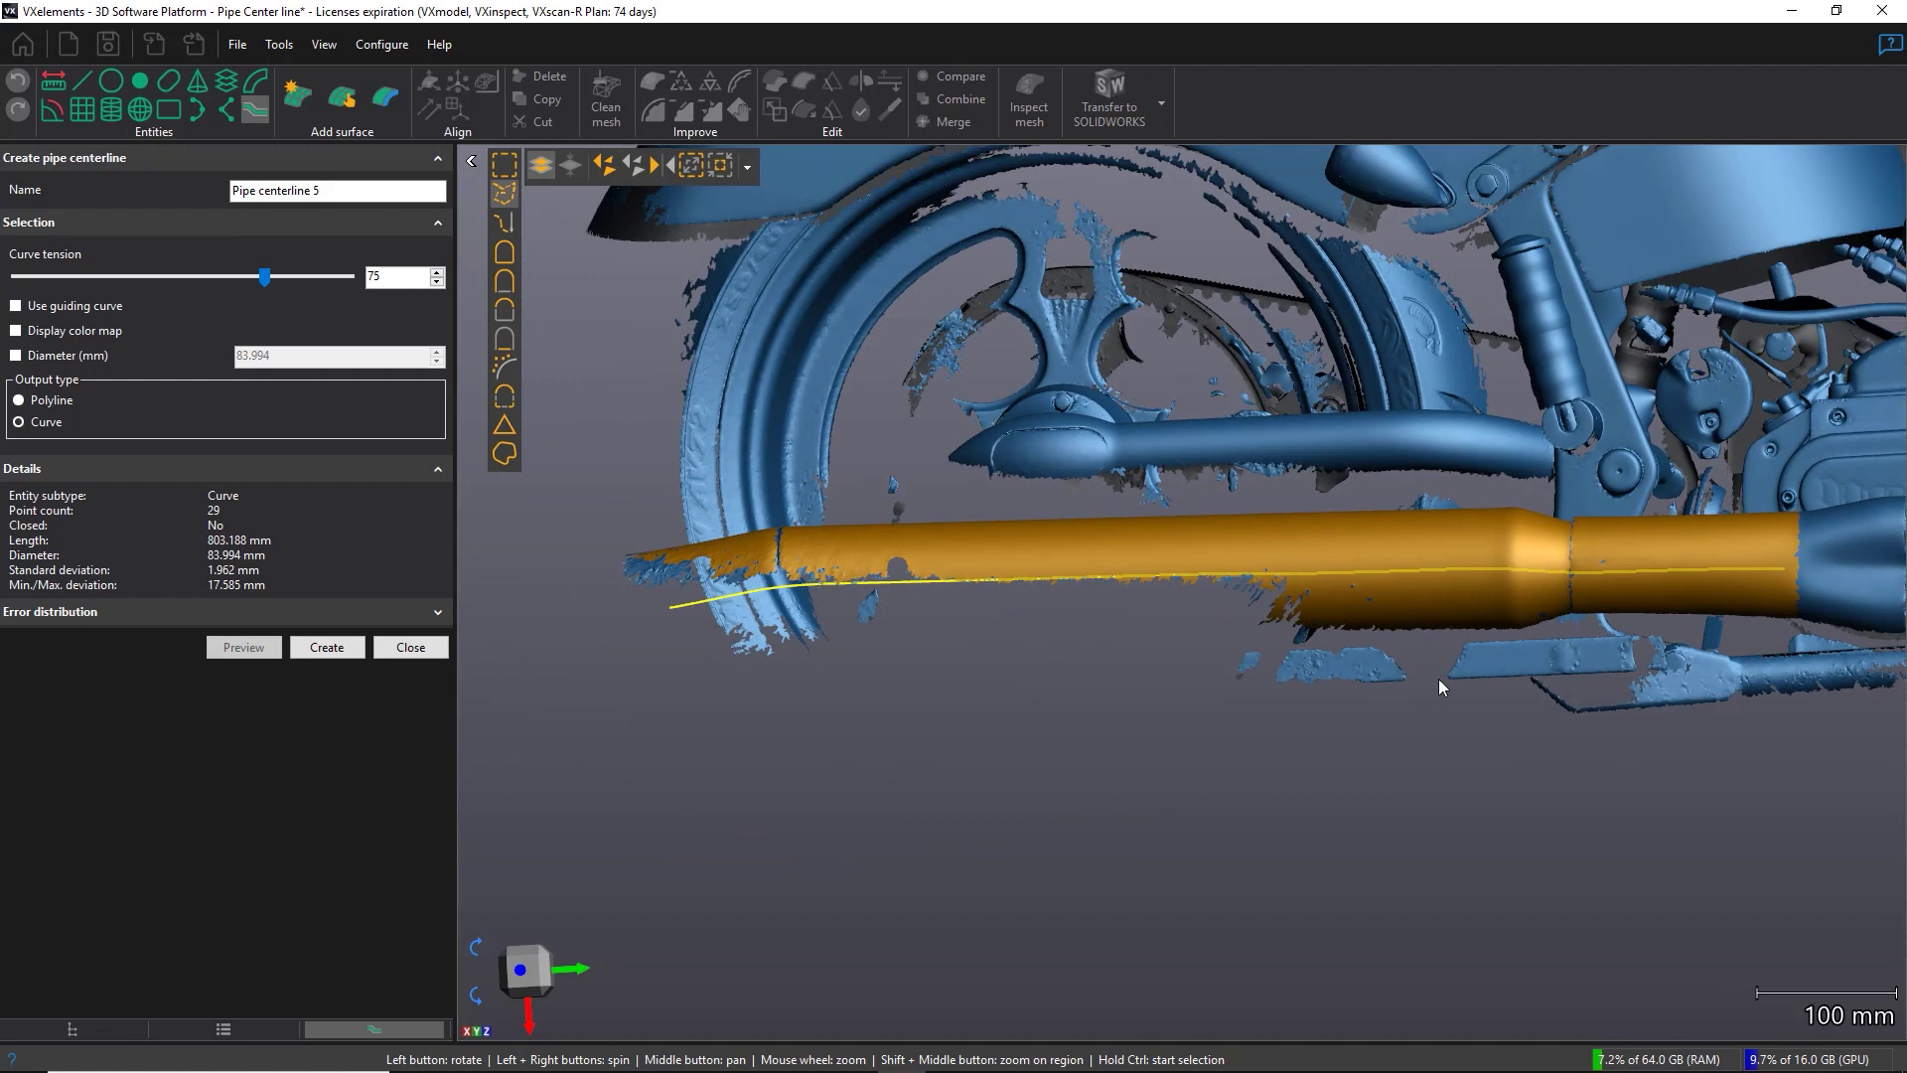
pyautogui.moveTo(1442, 685); pyautogui.dragTo(1182, 690, button='middle')
pyautogui.moveTo(1325, 717); pyautogui.dragTo(924, 788, button='middle')
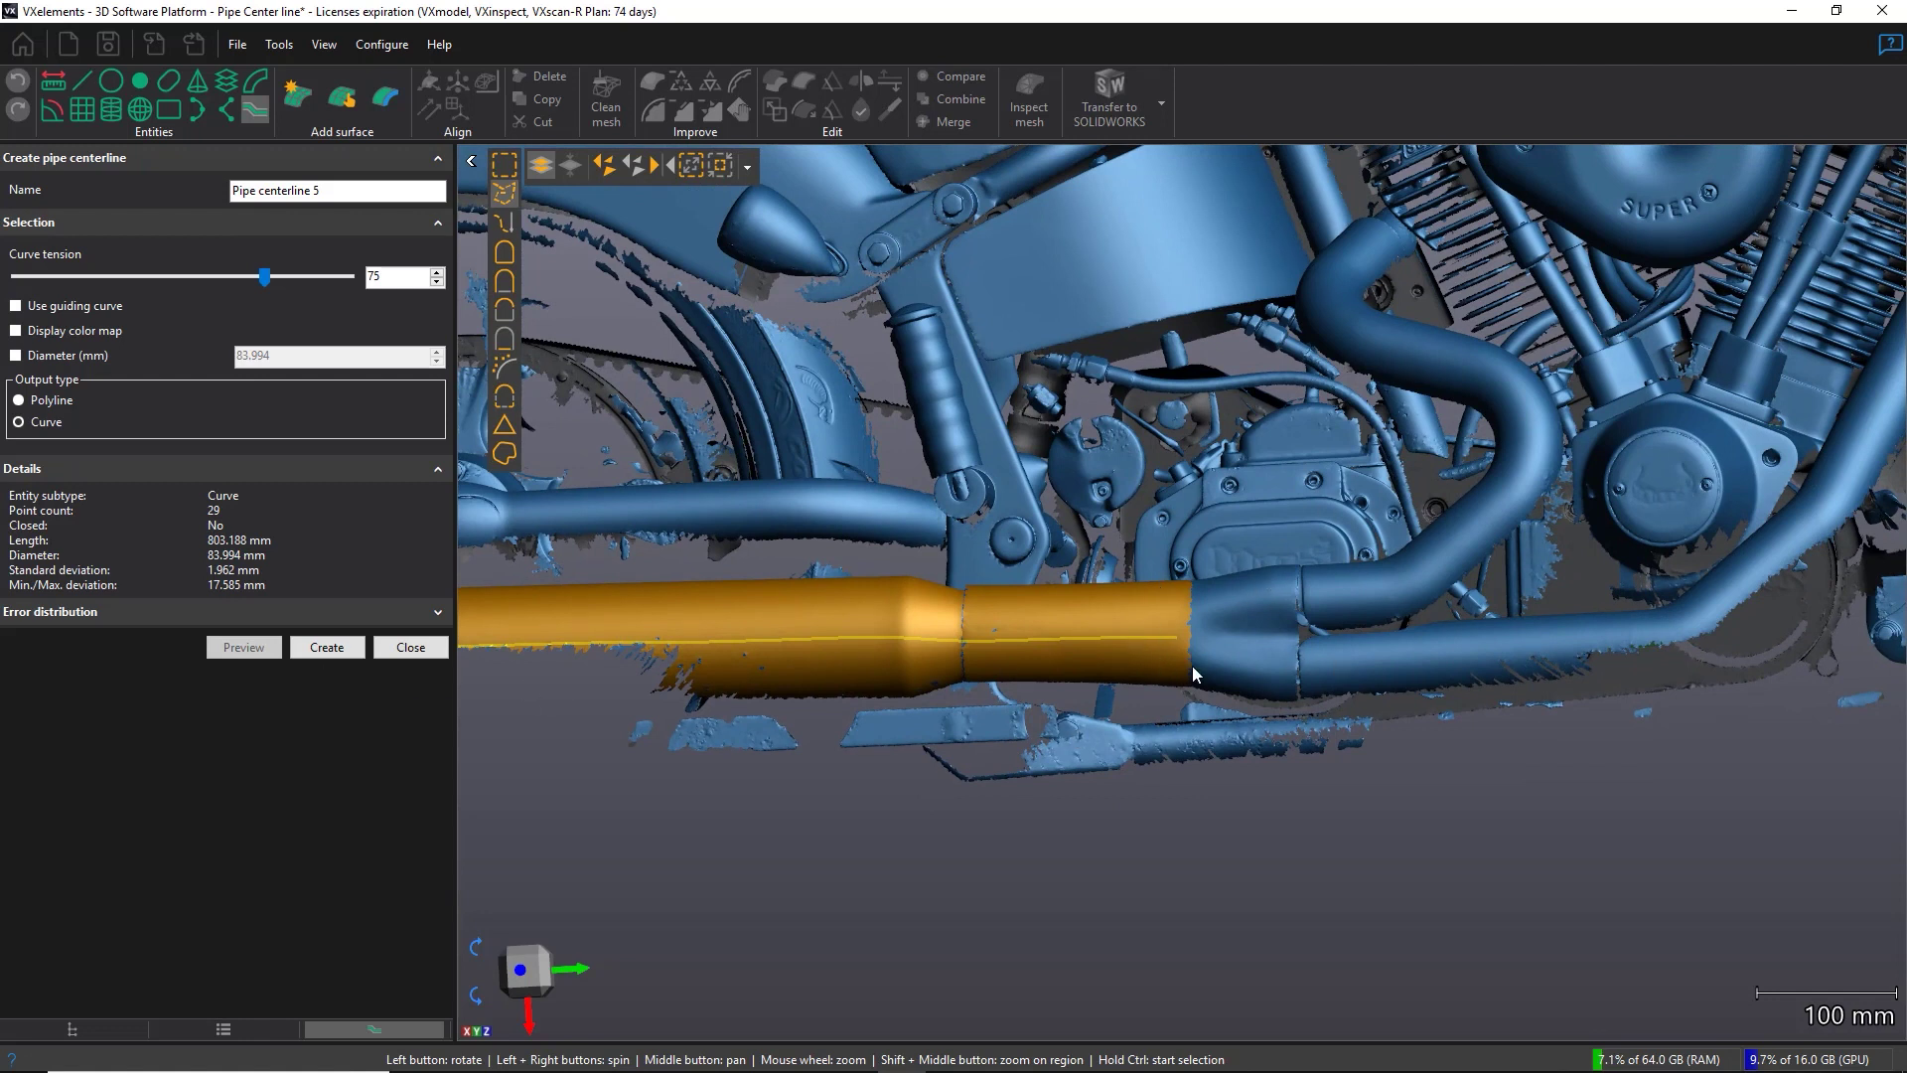
pyautogui.click(327, 650)
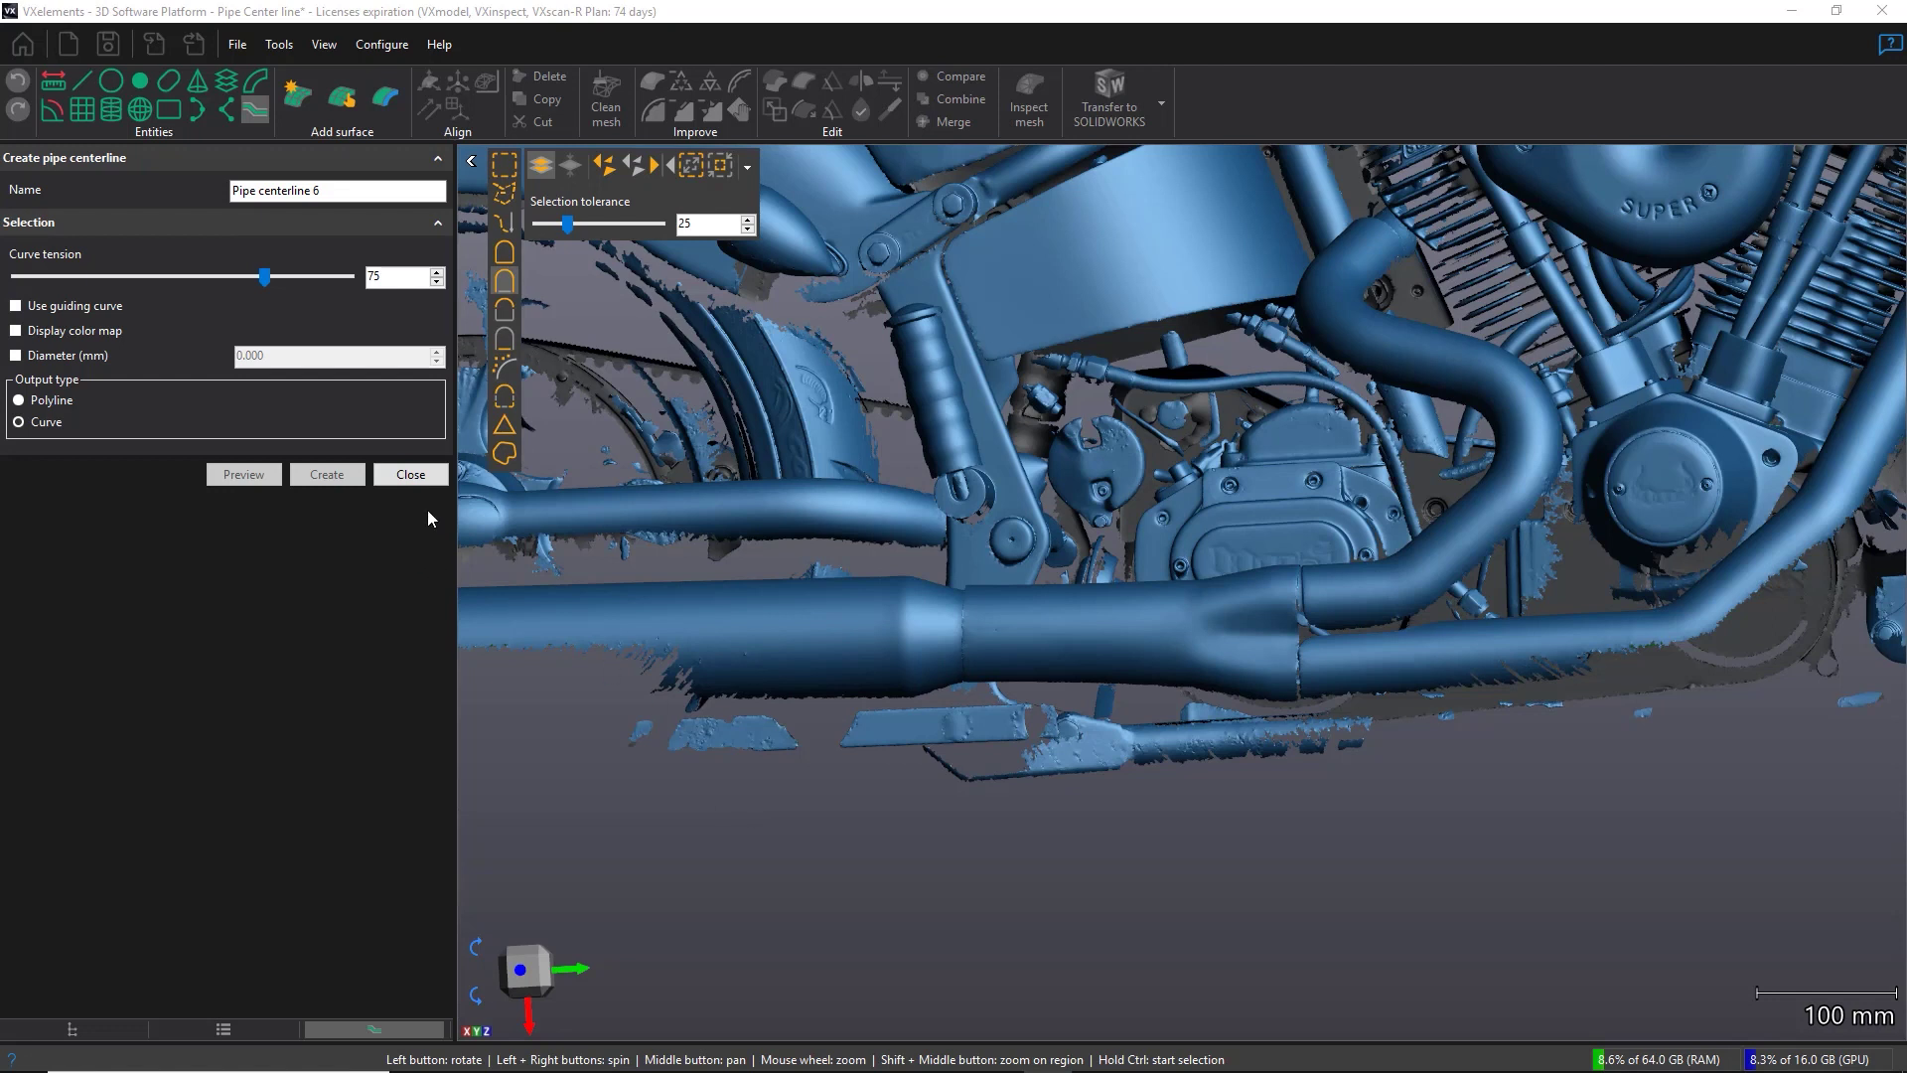
# - Close the centerline tool, hide both moto02 meshes and show only the PipeCenterline2 bent pipe
pyautogui.click(425, 482)
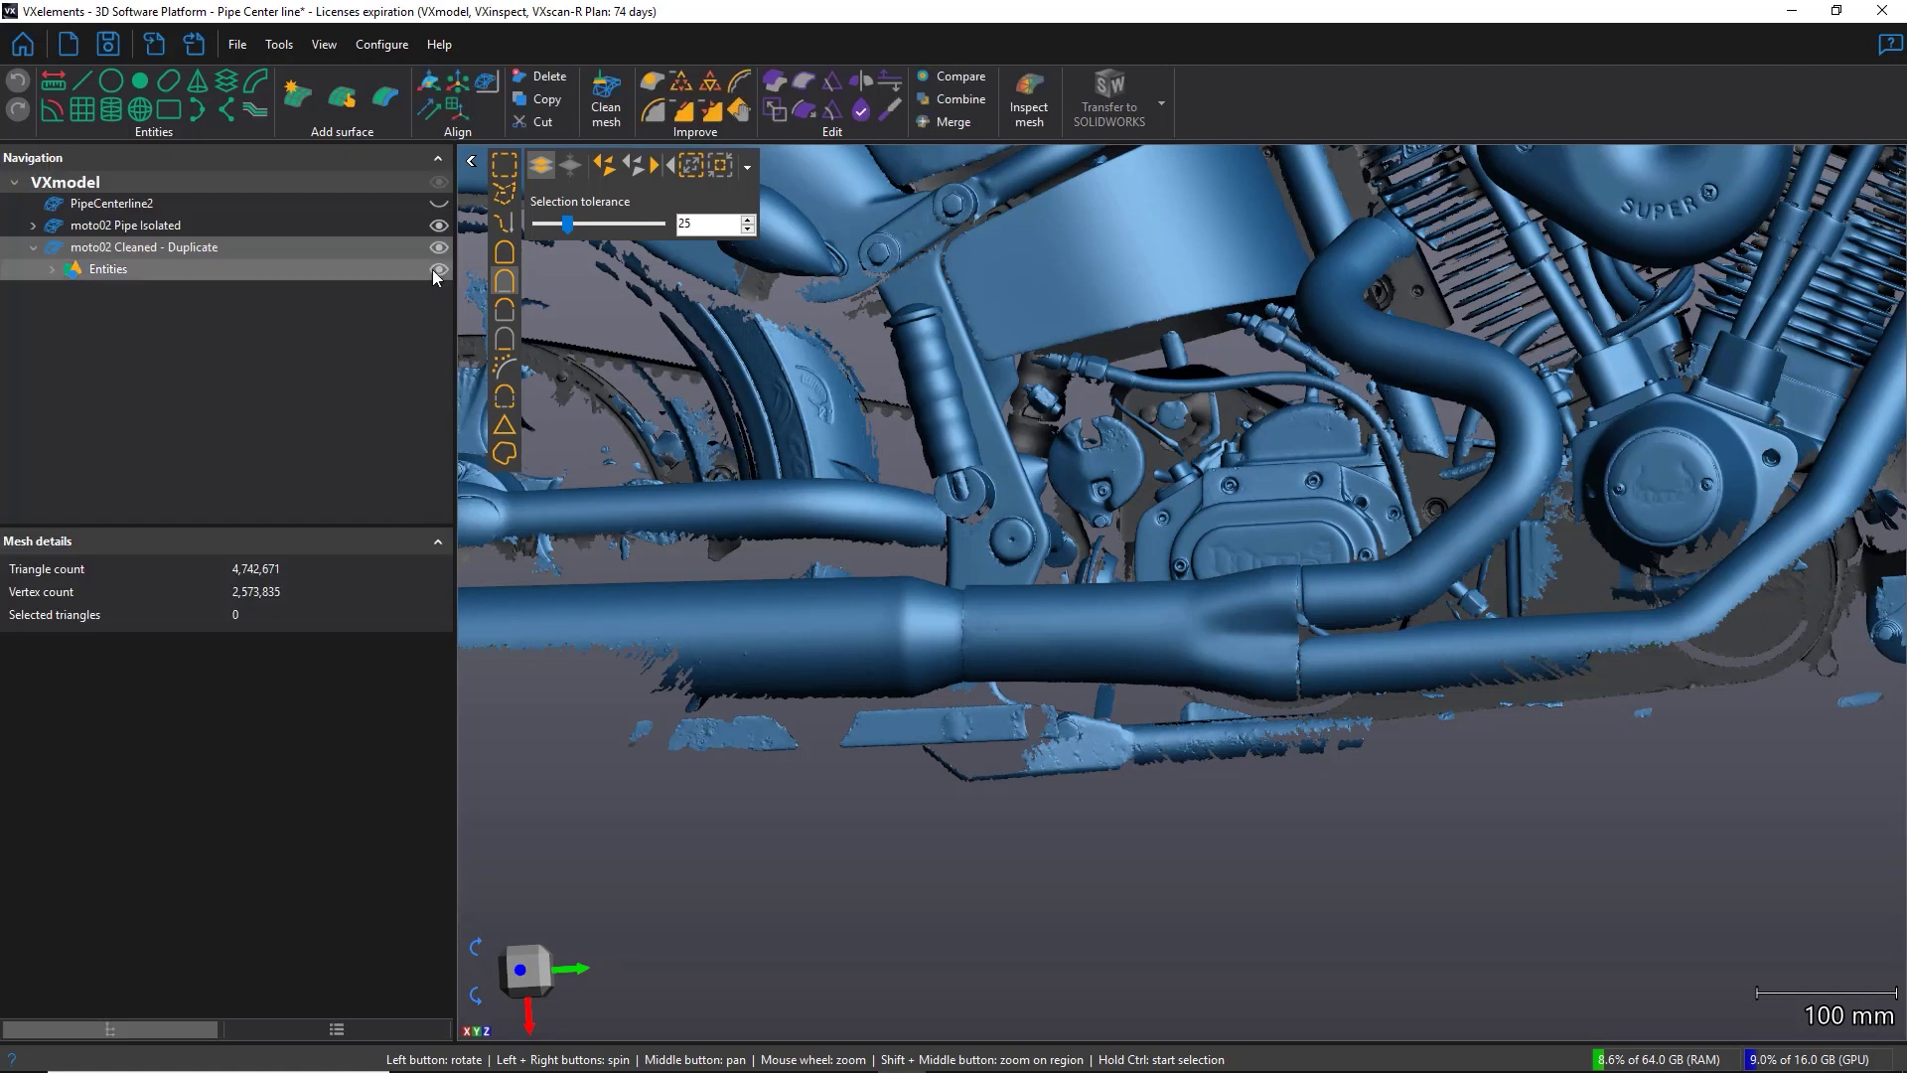
pyautogui.click(438, 247)
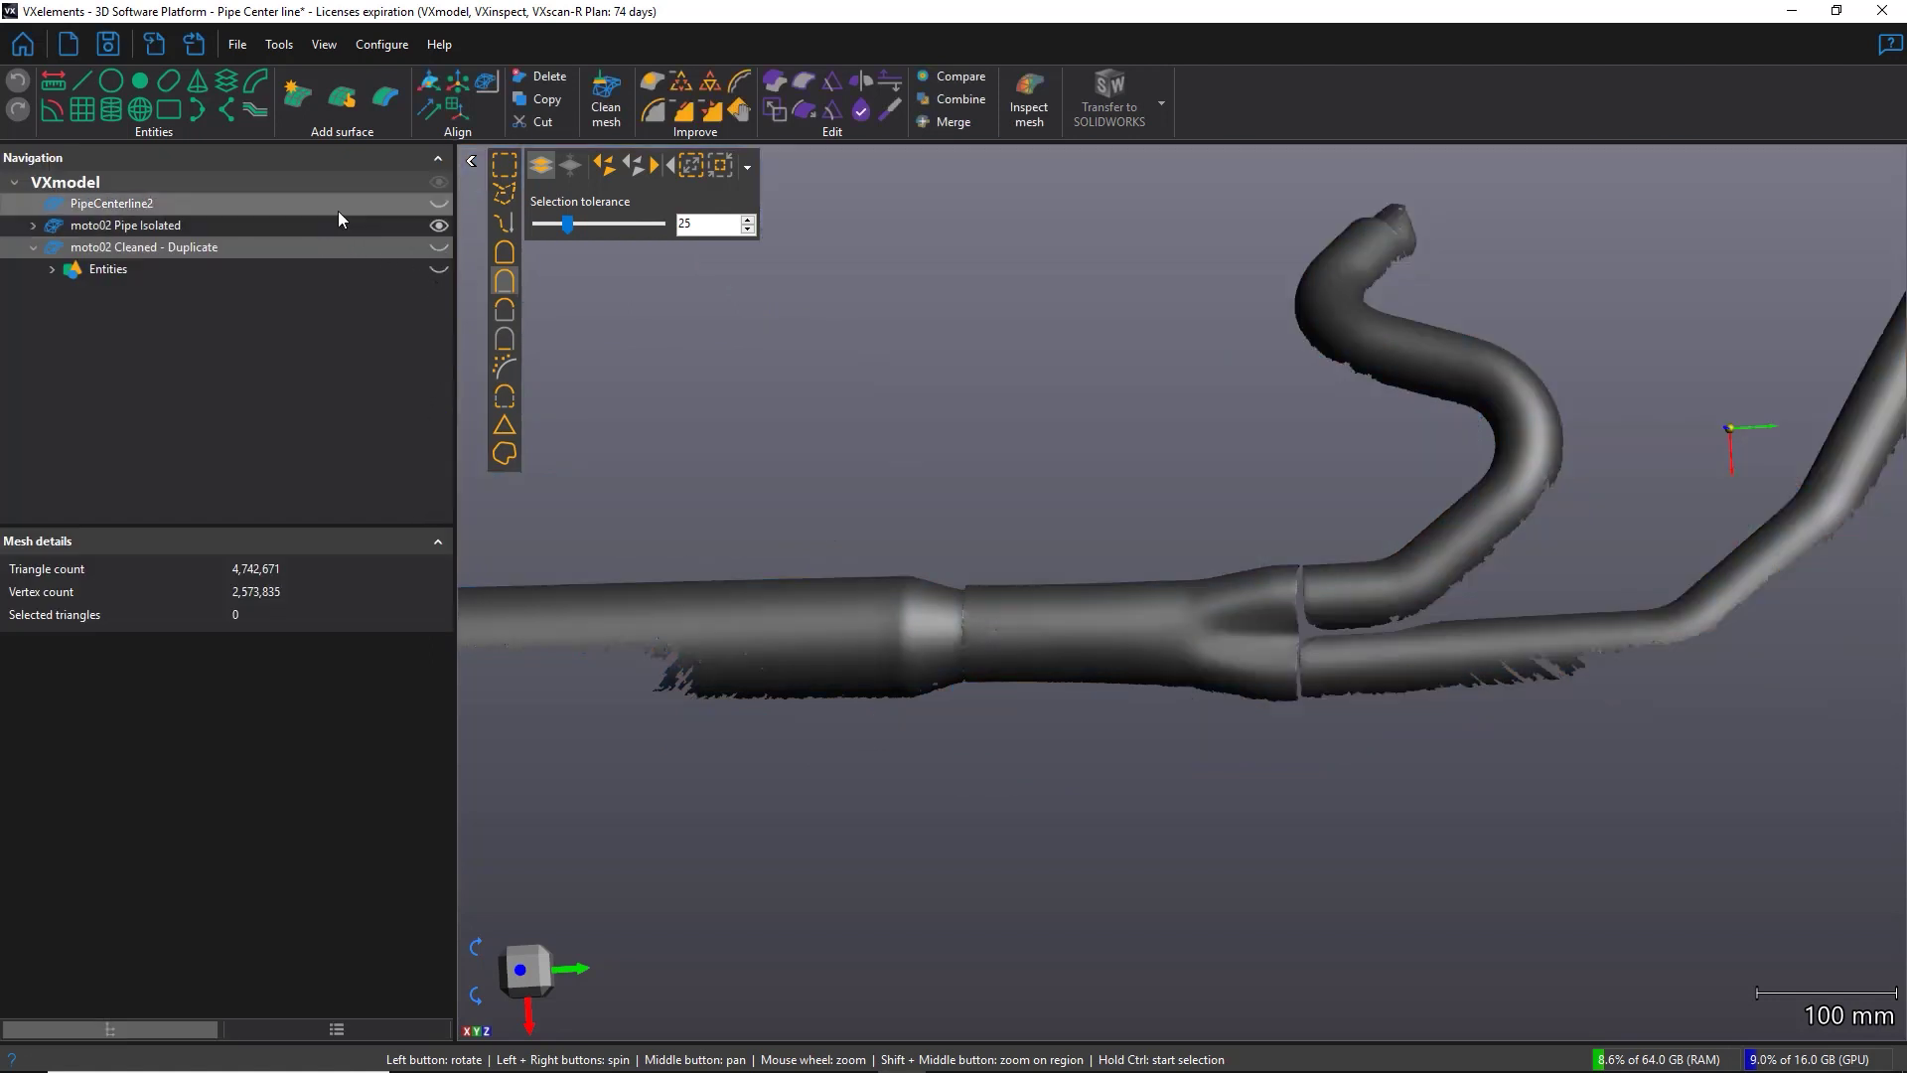
pyautogui.click(439, 203)
pyautogui.click(439, 226)
pyautogui.moveTo(569, 312); pyautogui.dragTo(1168, 547)
pyautogui.scroll(5, 1167, 527)
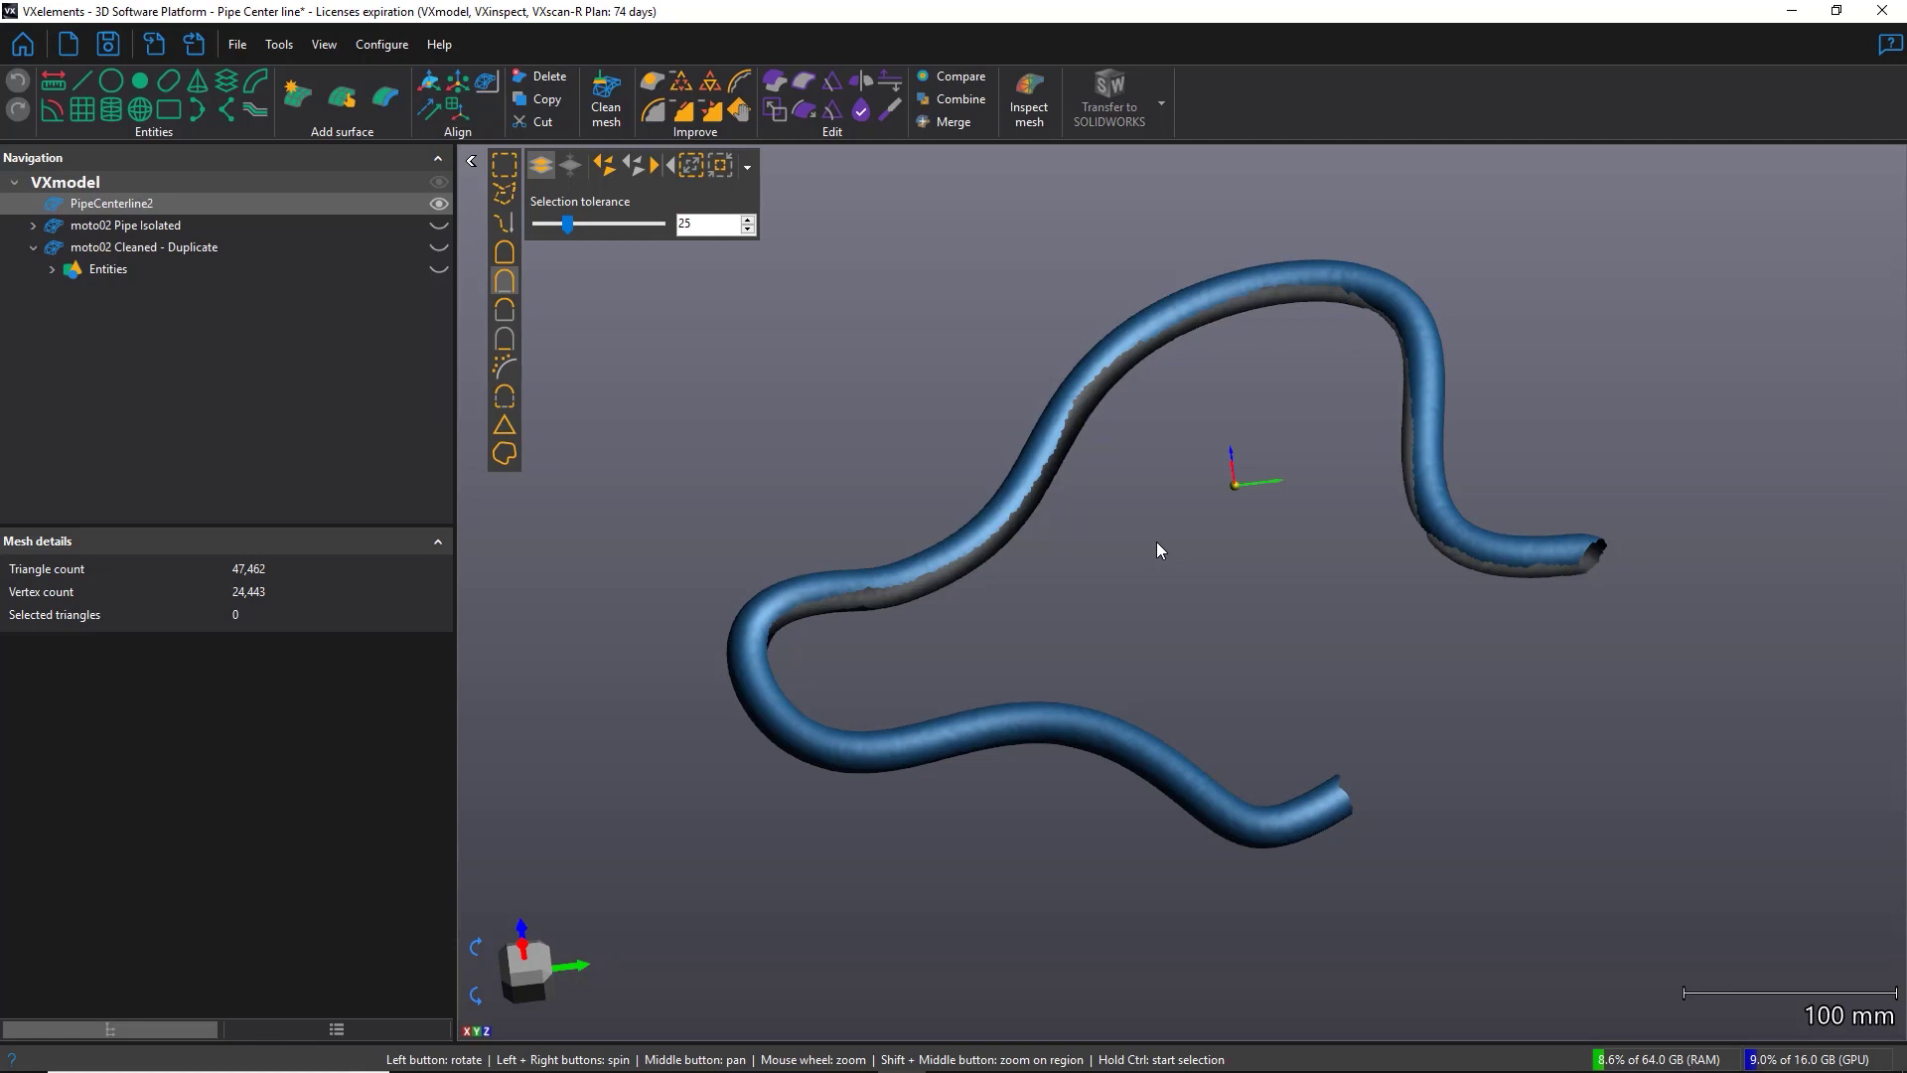
# - Start a new pipe centerline on the whole bent pipe and preview it (872.451 mm, 20.412 mm diameter)
pyautogui.click(255, 109)
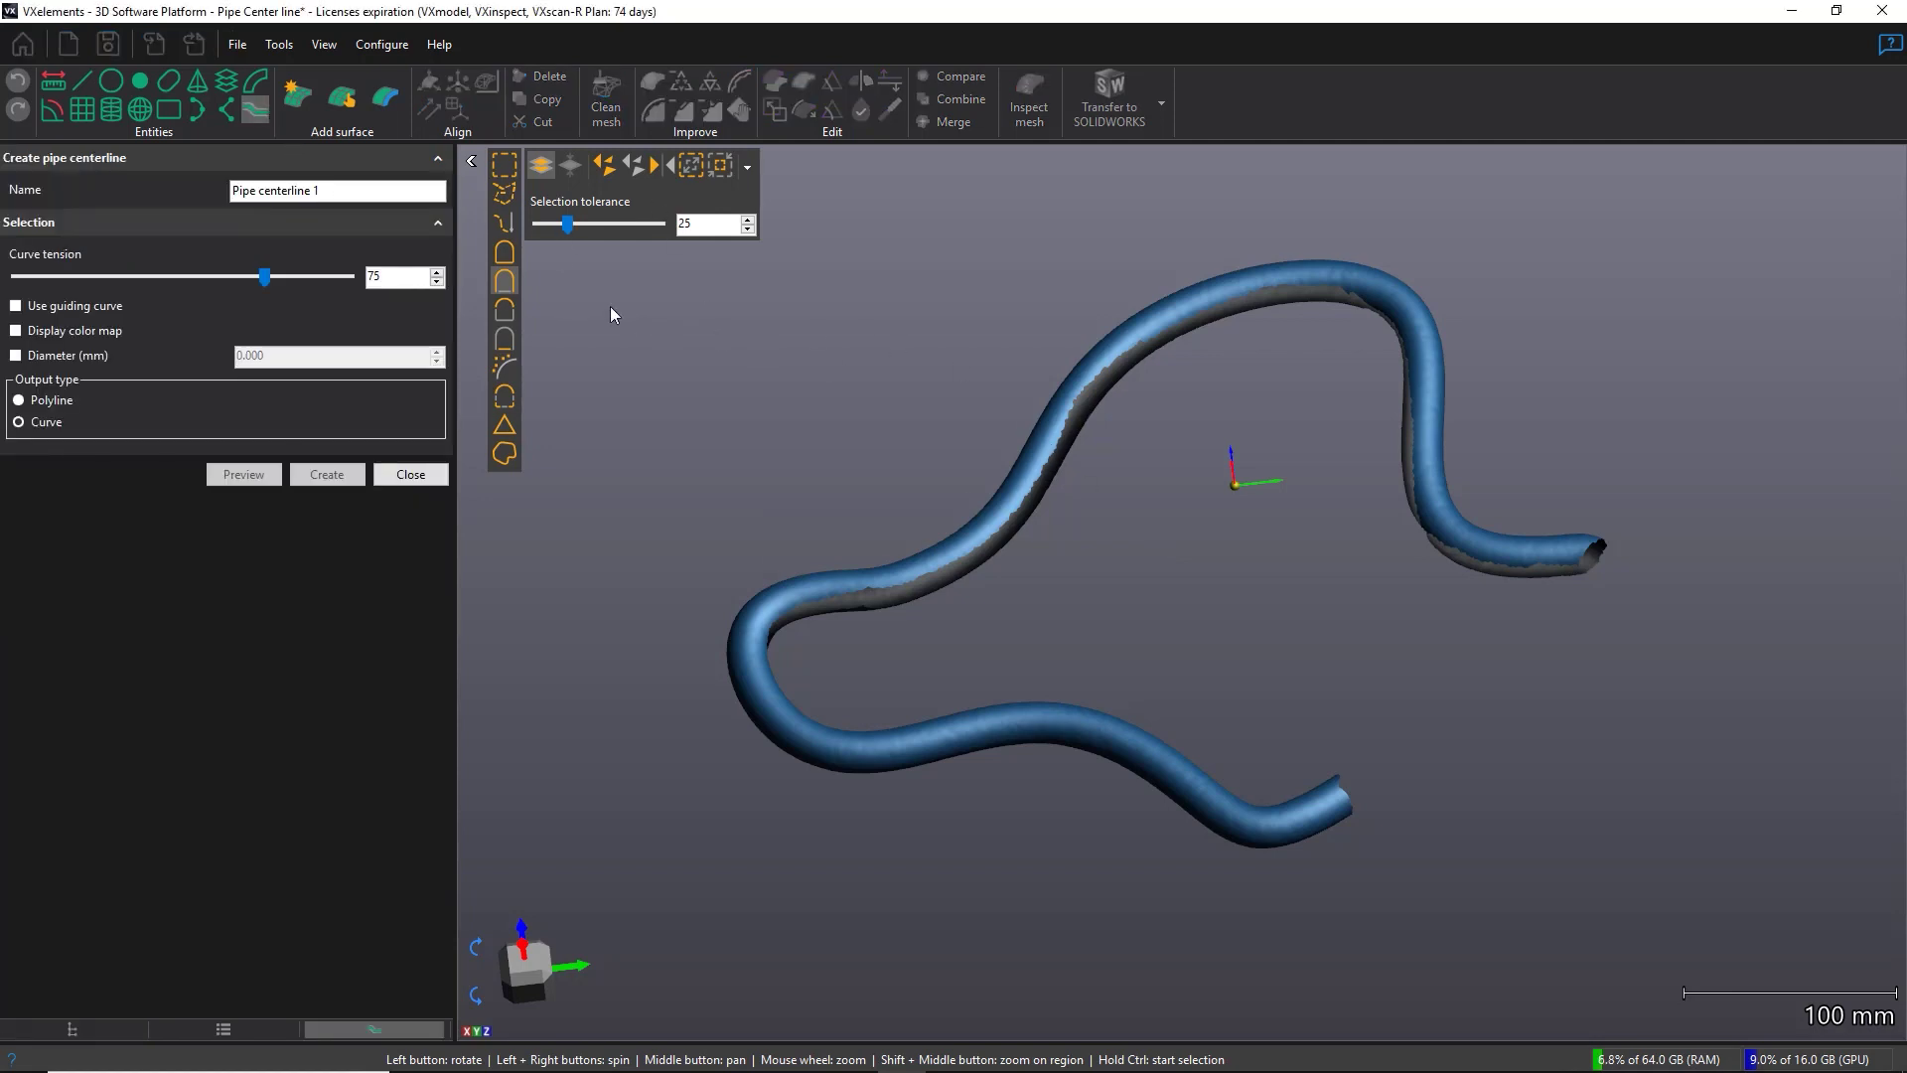
pyautogui.keyDown('ctrl'); pyautogui.click(1052, 414); pyautogui.keyUp('ctrl')
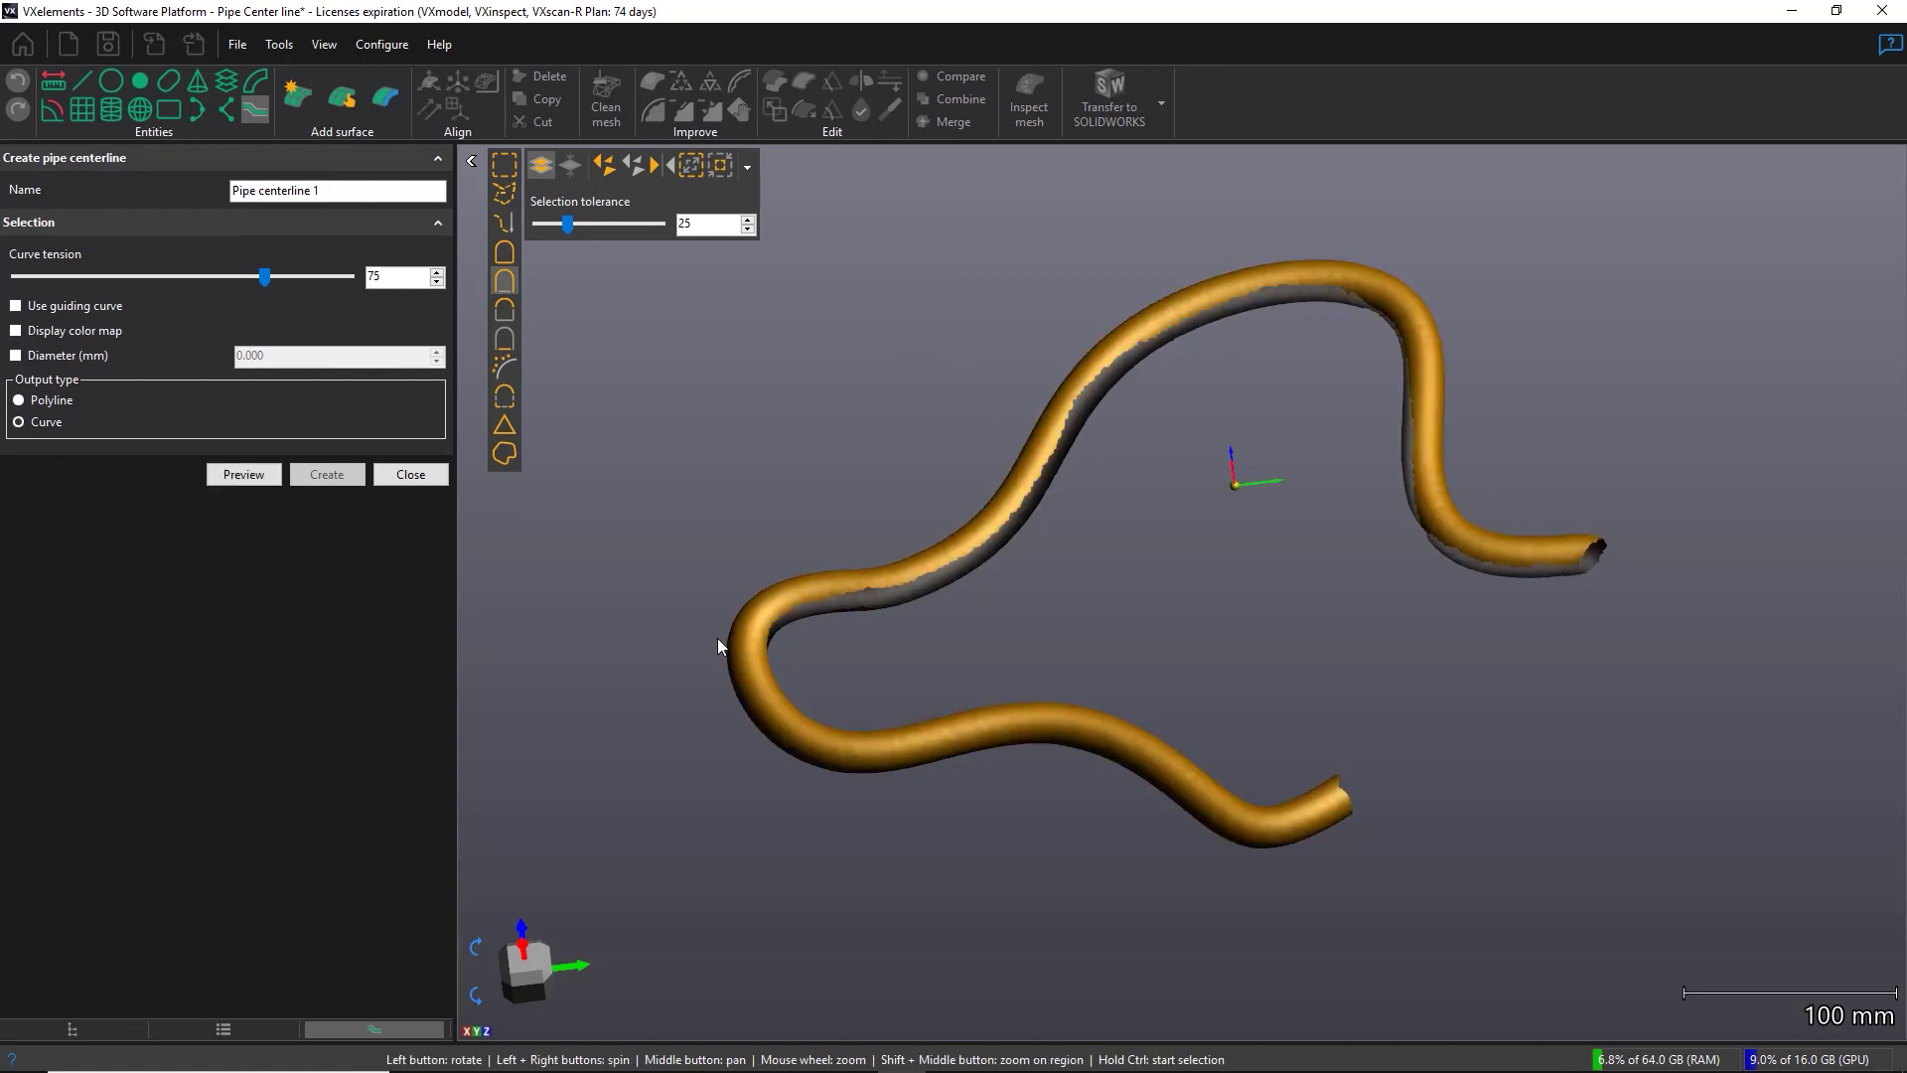
pyautogui.click(258, 475)
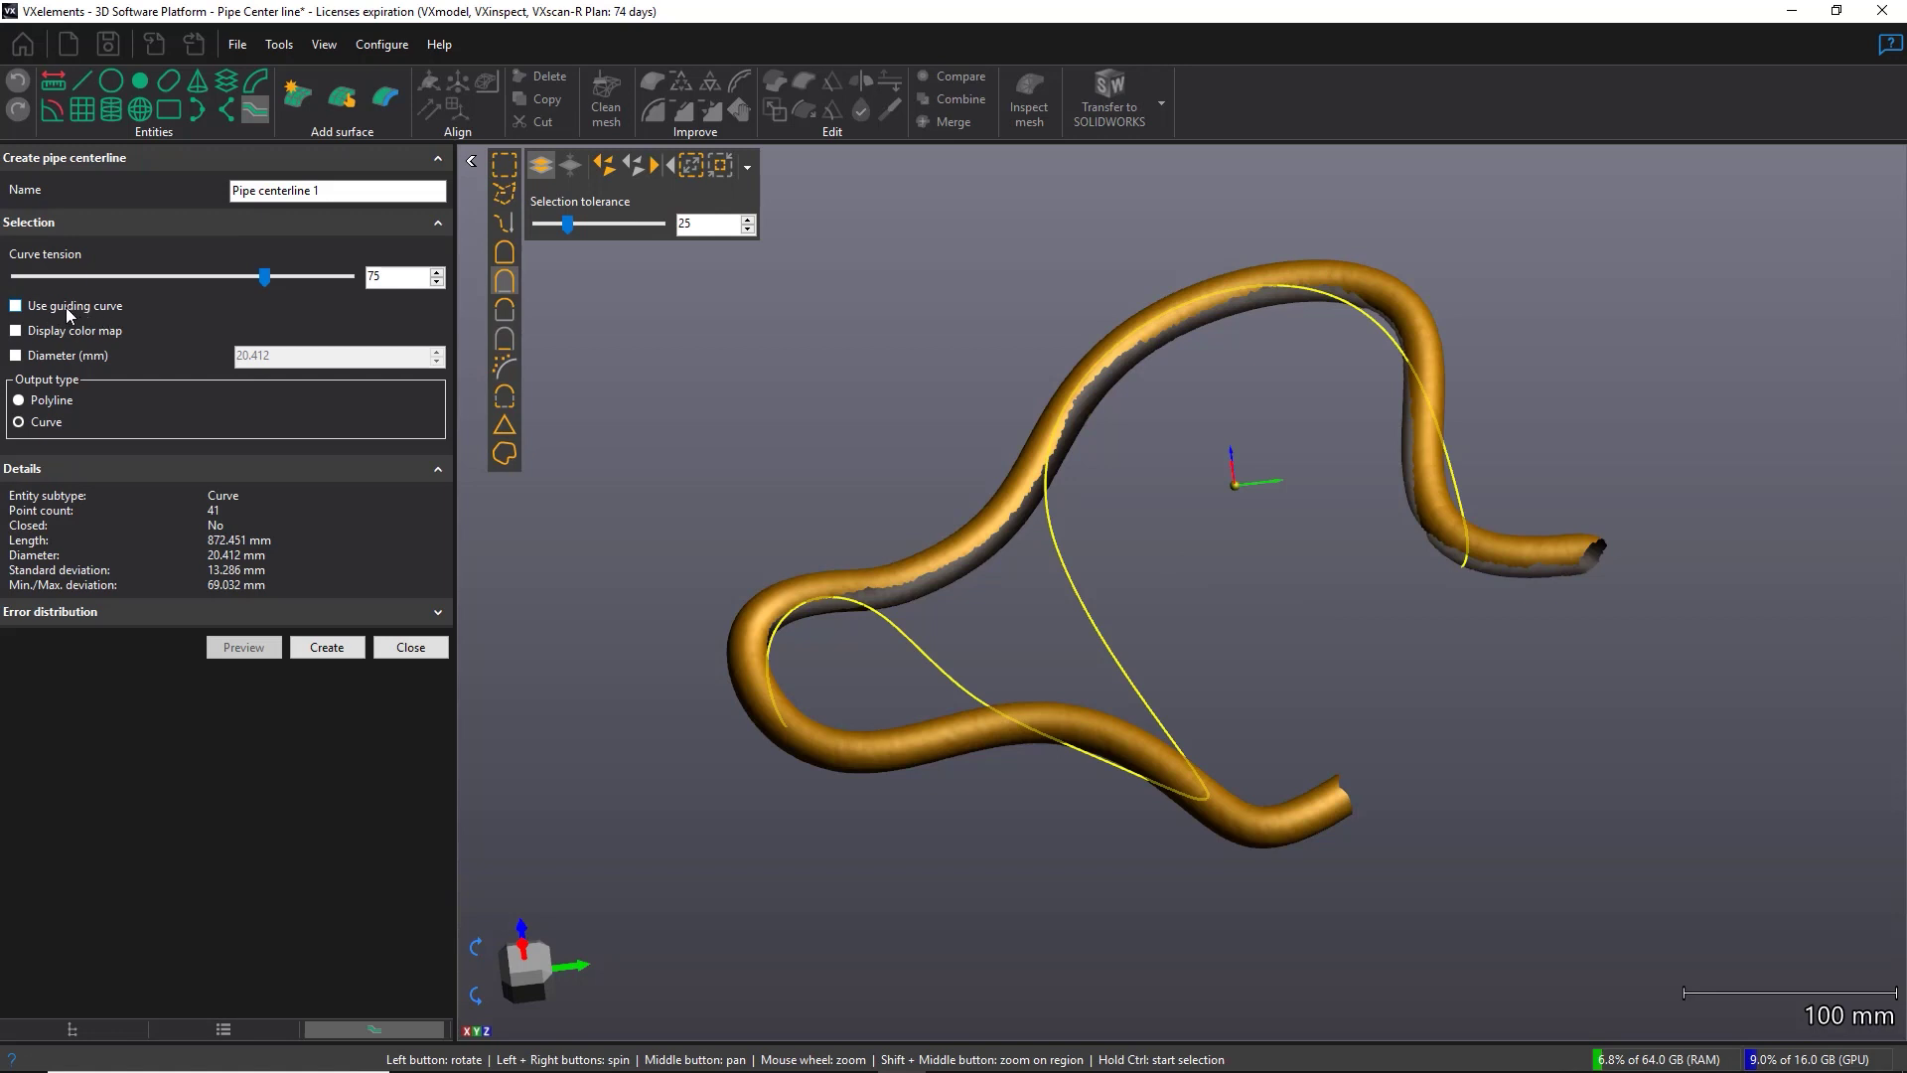
# - Turn on Use guiding curve and place guide points from the lower pipe end through the left bends
pyautogui.click(16, 307)
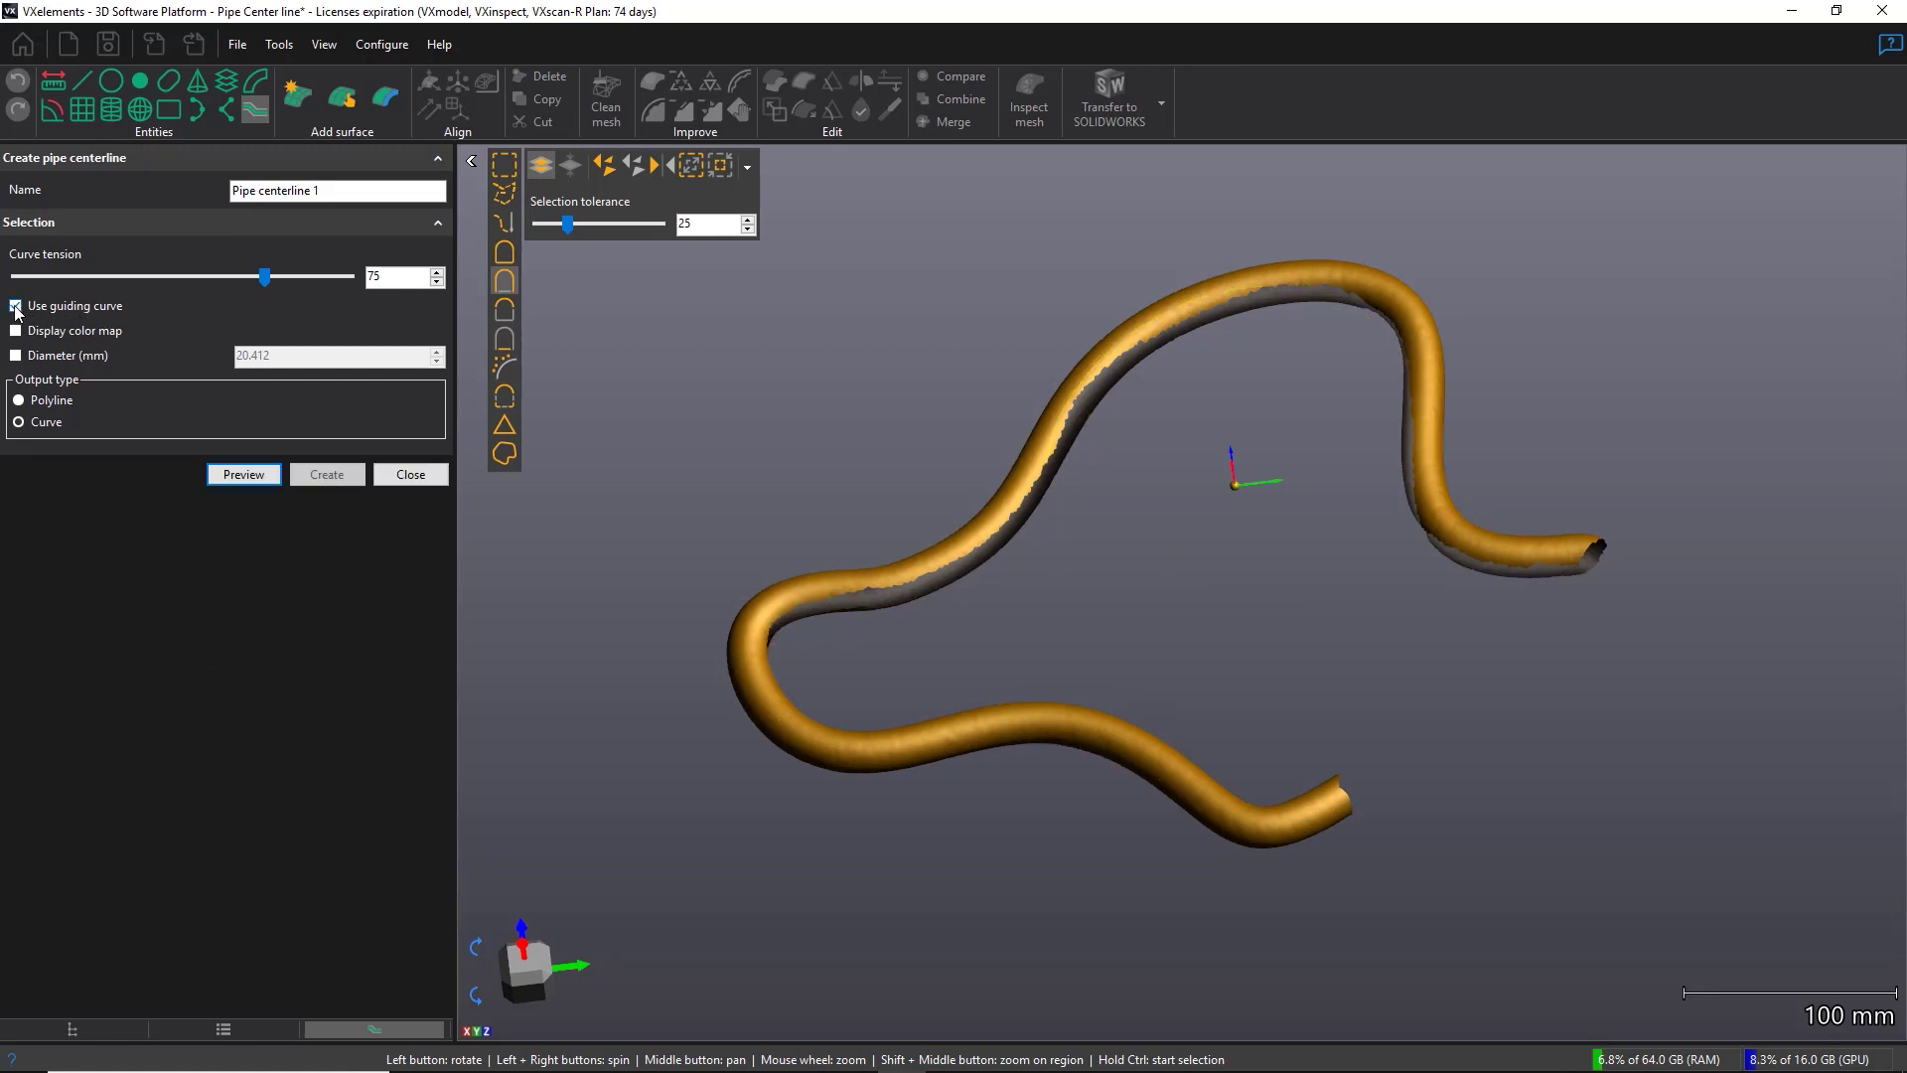
pyautogui.click(1337, 803)
pyautogui.click(1149, 752)
pyautogui.click(866, 738)
pyautogui.click(859, 742)
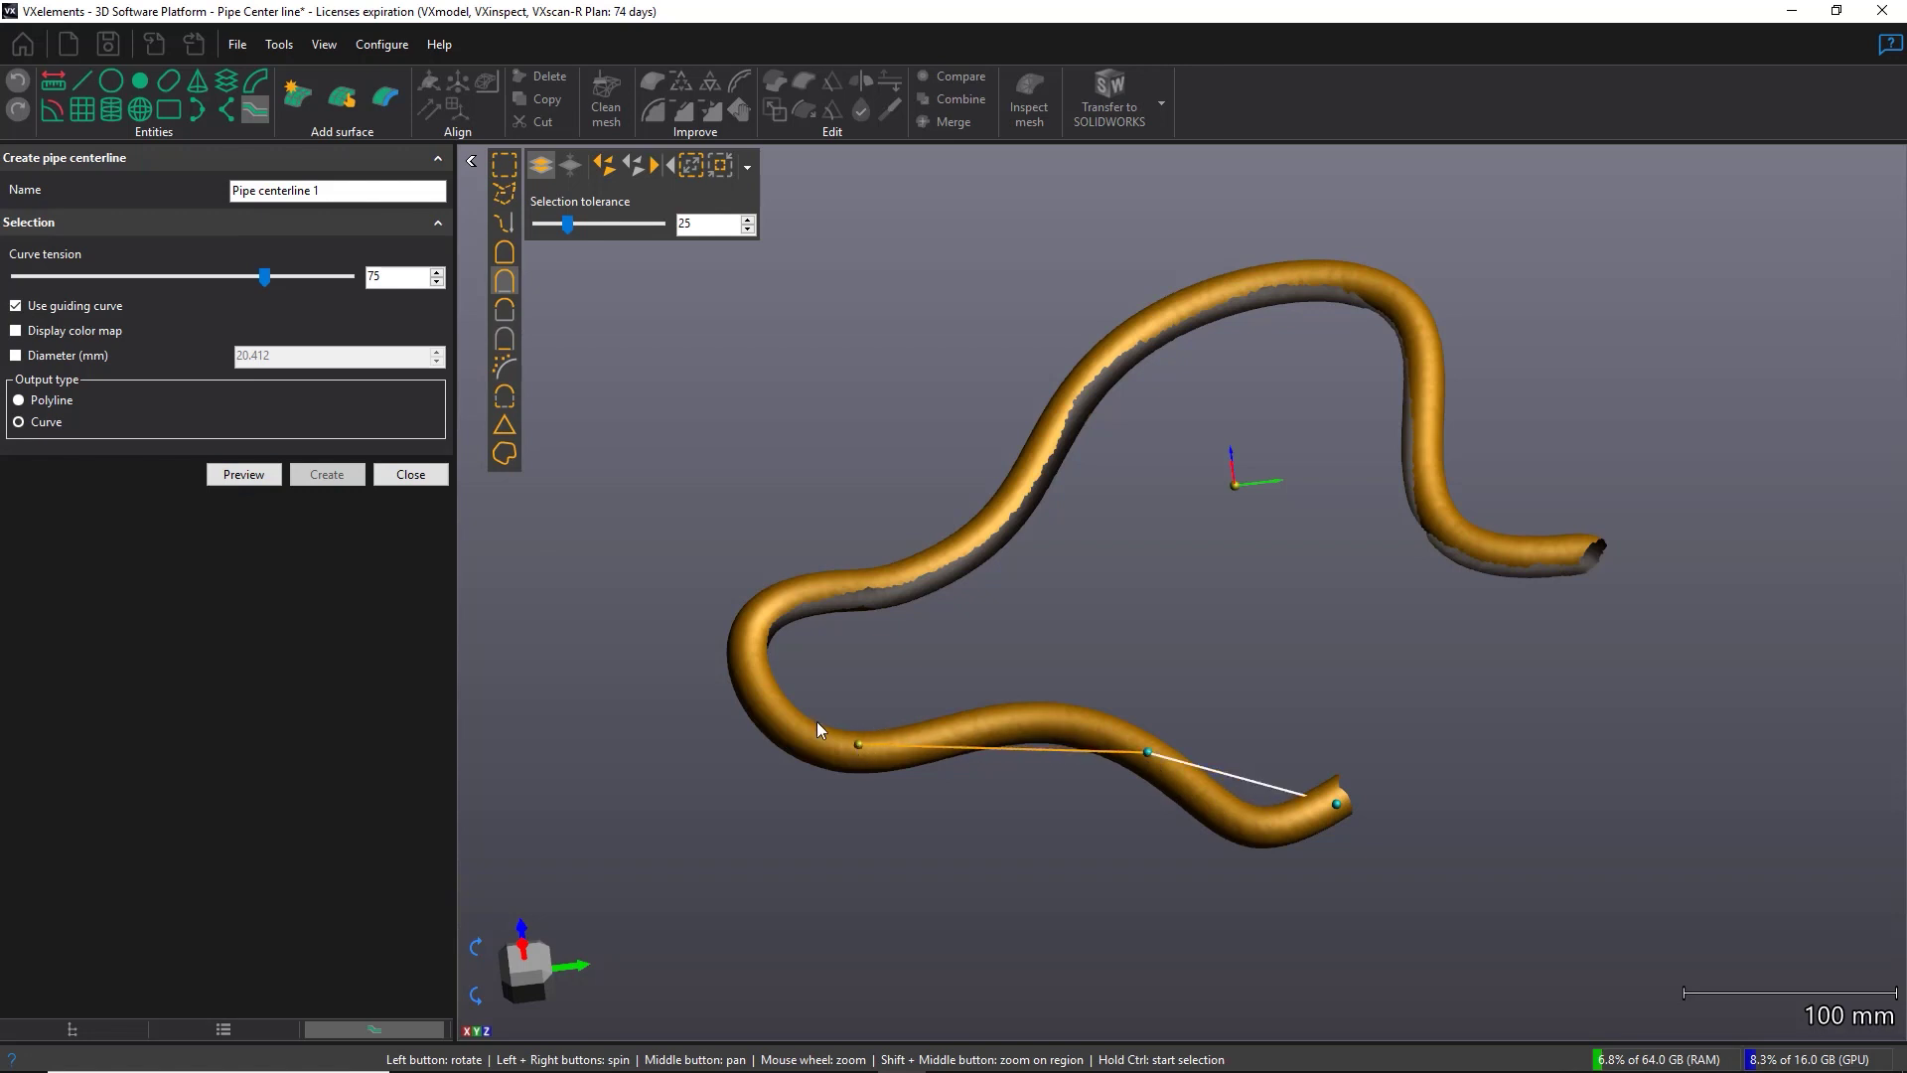
pyautogui.click(759, 622)
pyautogui.click(1012, 492)
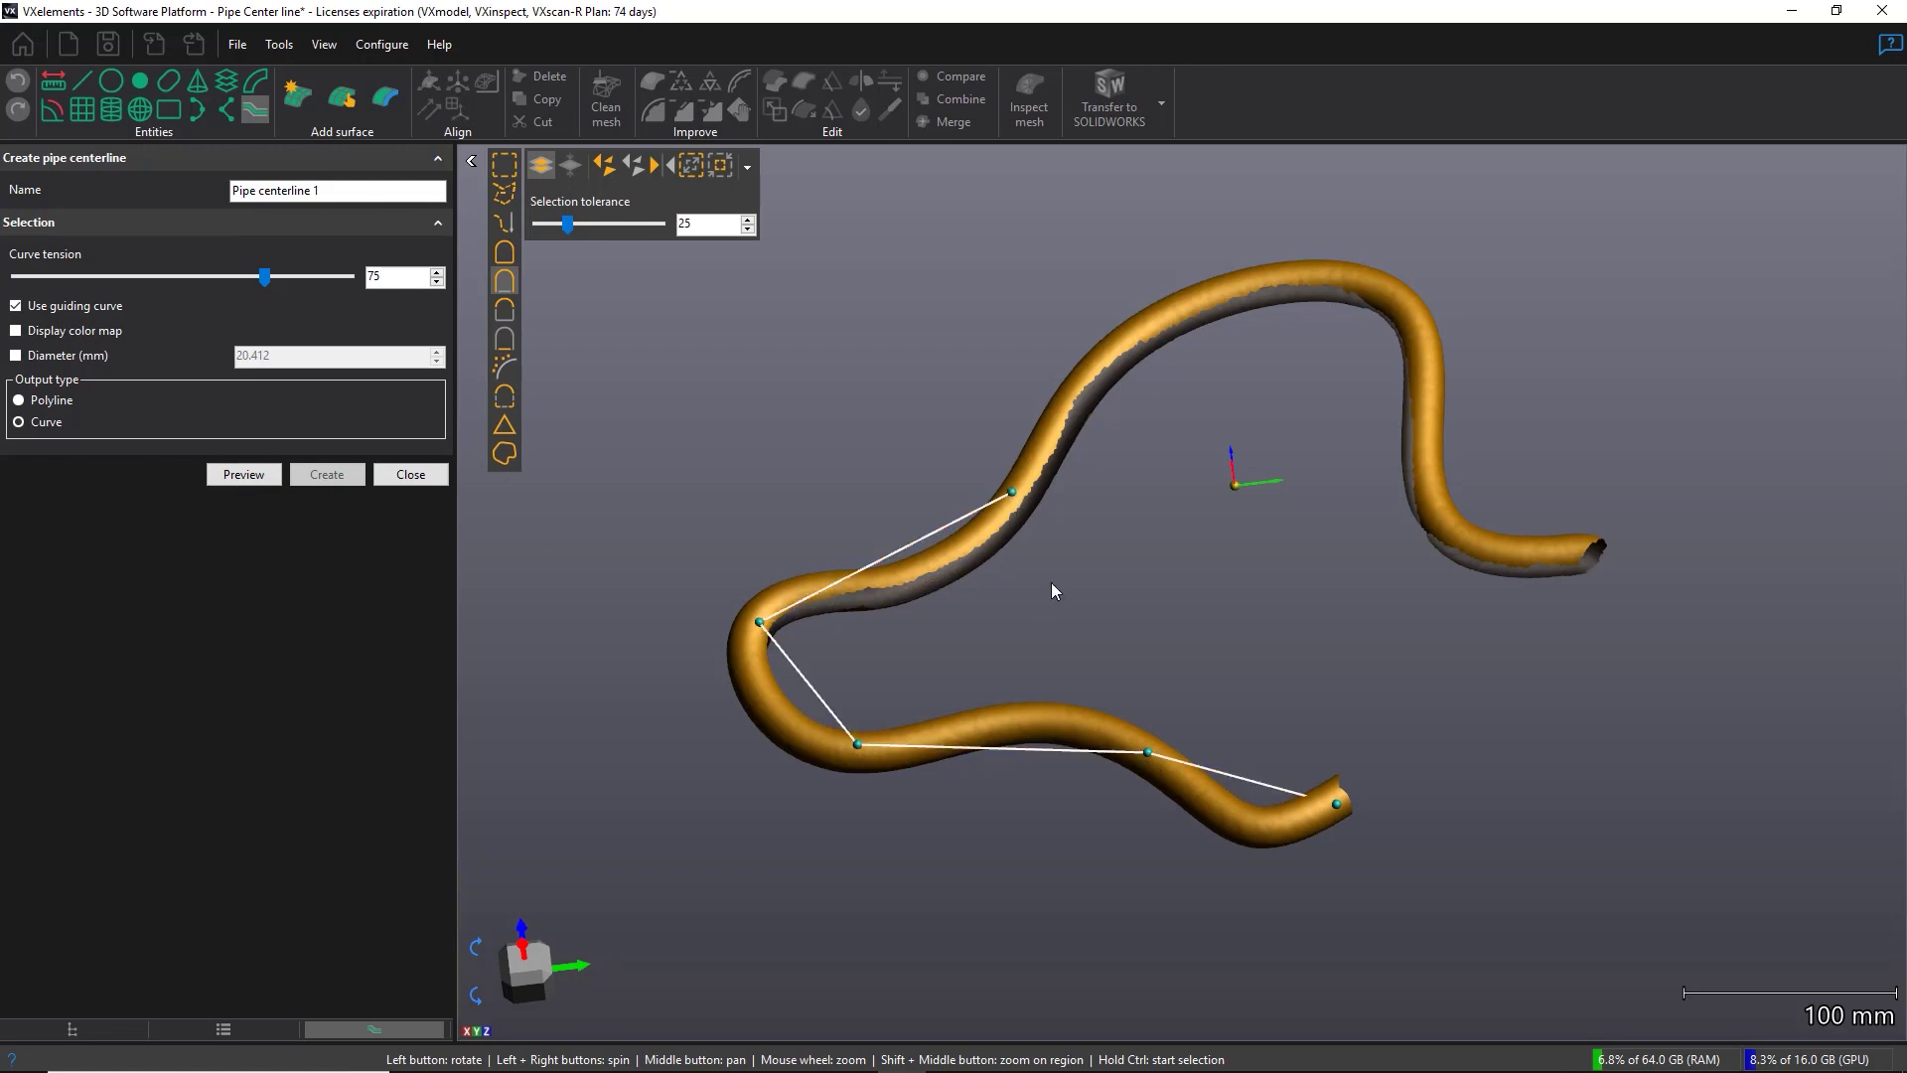
# - Finish the guide curve at the far pipe end, preview the guided centerline and show its deviation colour map
pyautogui.click(1205, 292)
pyautogui.click(1419, 313)
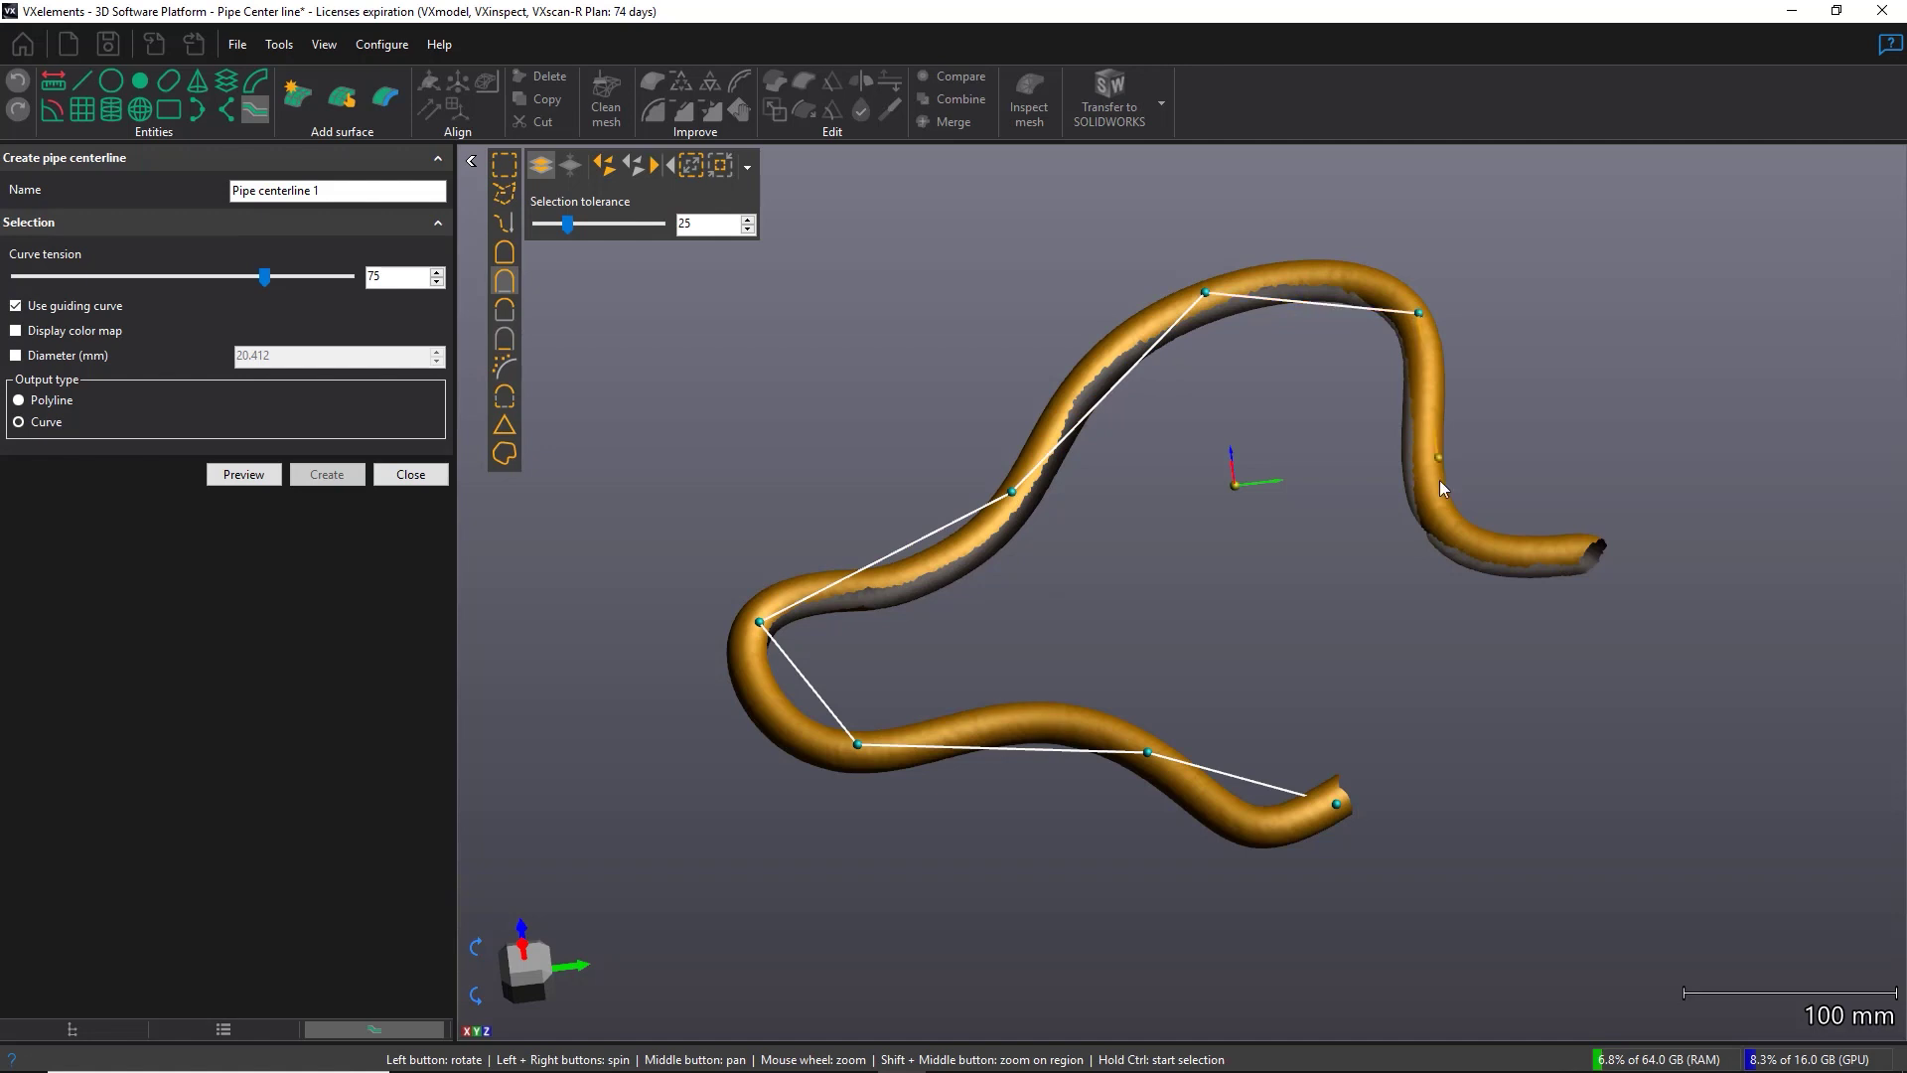
pyautogui.click(1448, 517)
pyautogui.click(1575, 549)
pyautogui.click(243, 475)
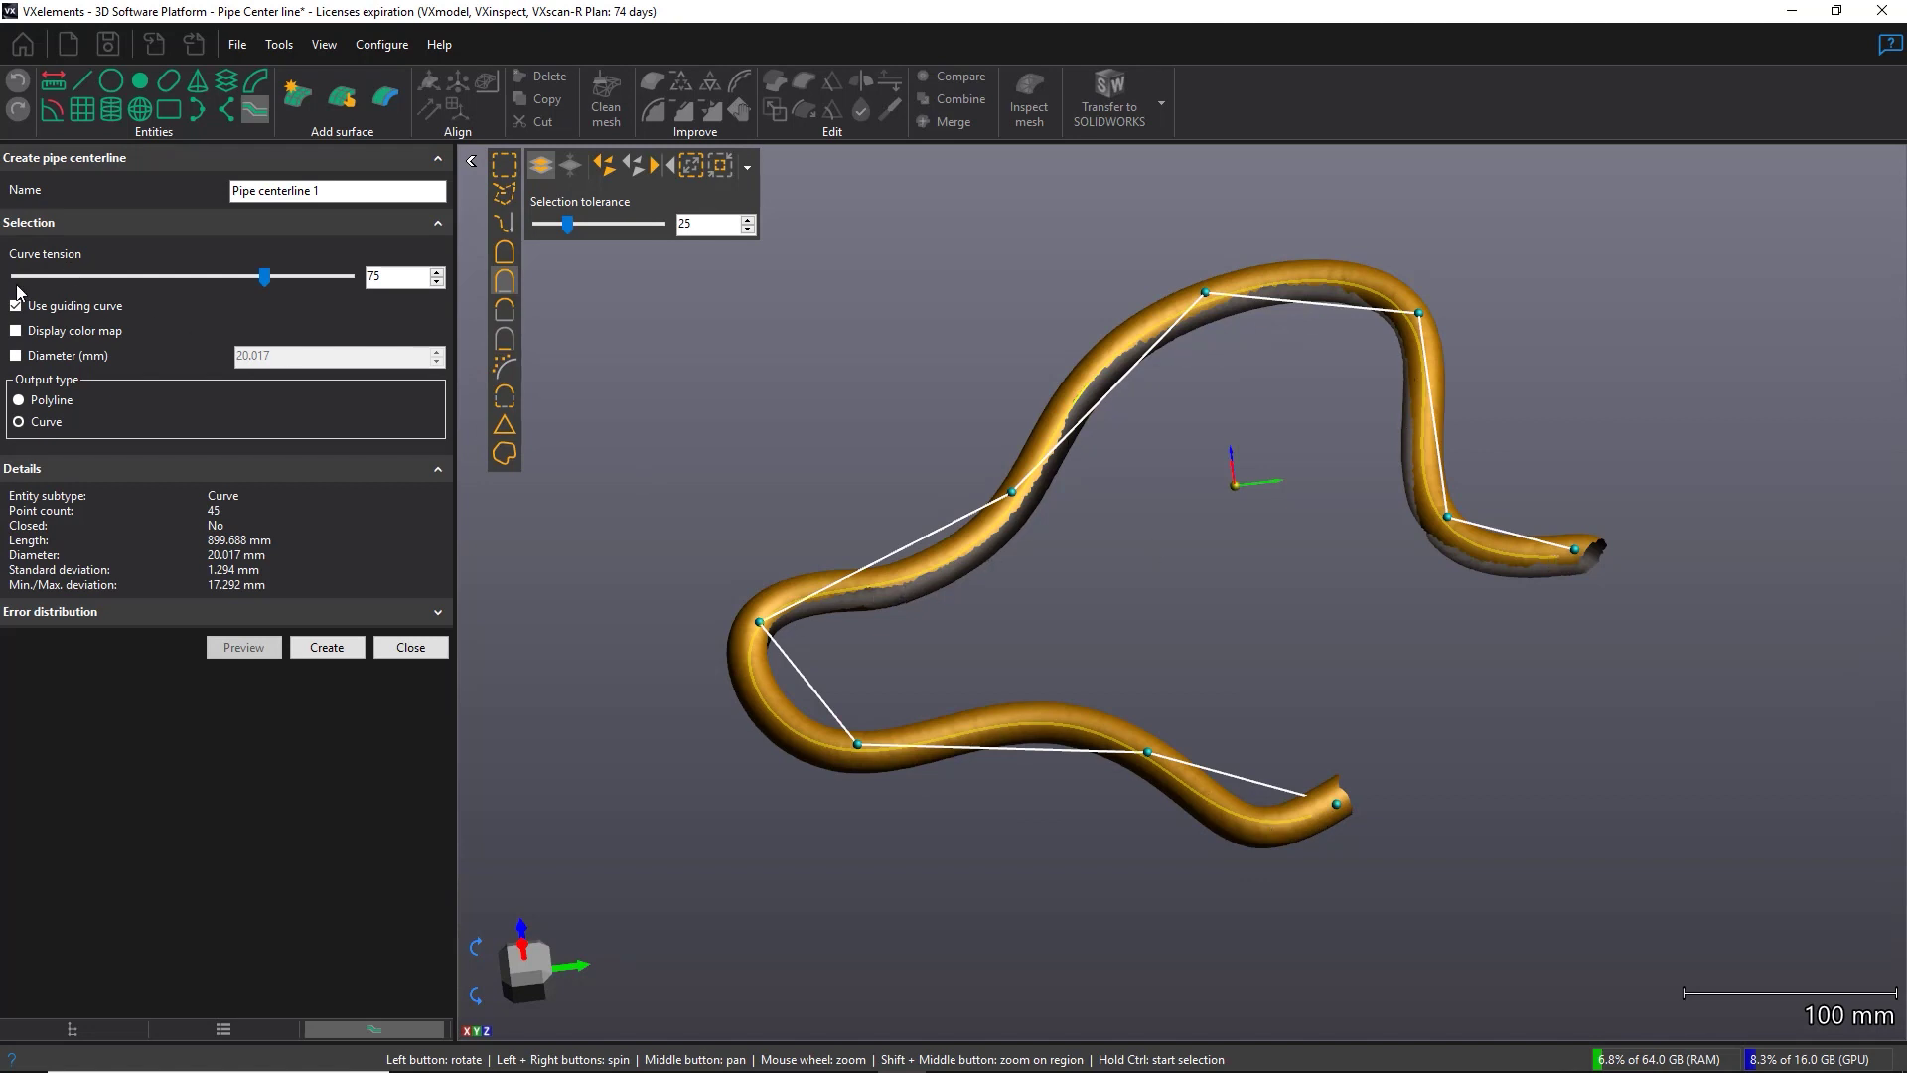
pyautogui.click(69, 333)
# - Fix the guided centerline's diameter at 20 mm and inspect the deviation colour map
pyautogui.moveTo(1085, 559); pyautogui.dragTo(1172, 497)
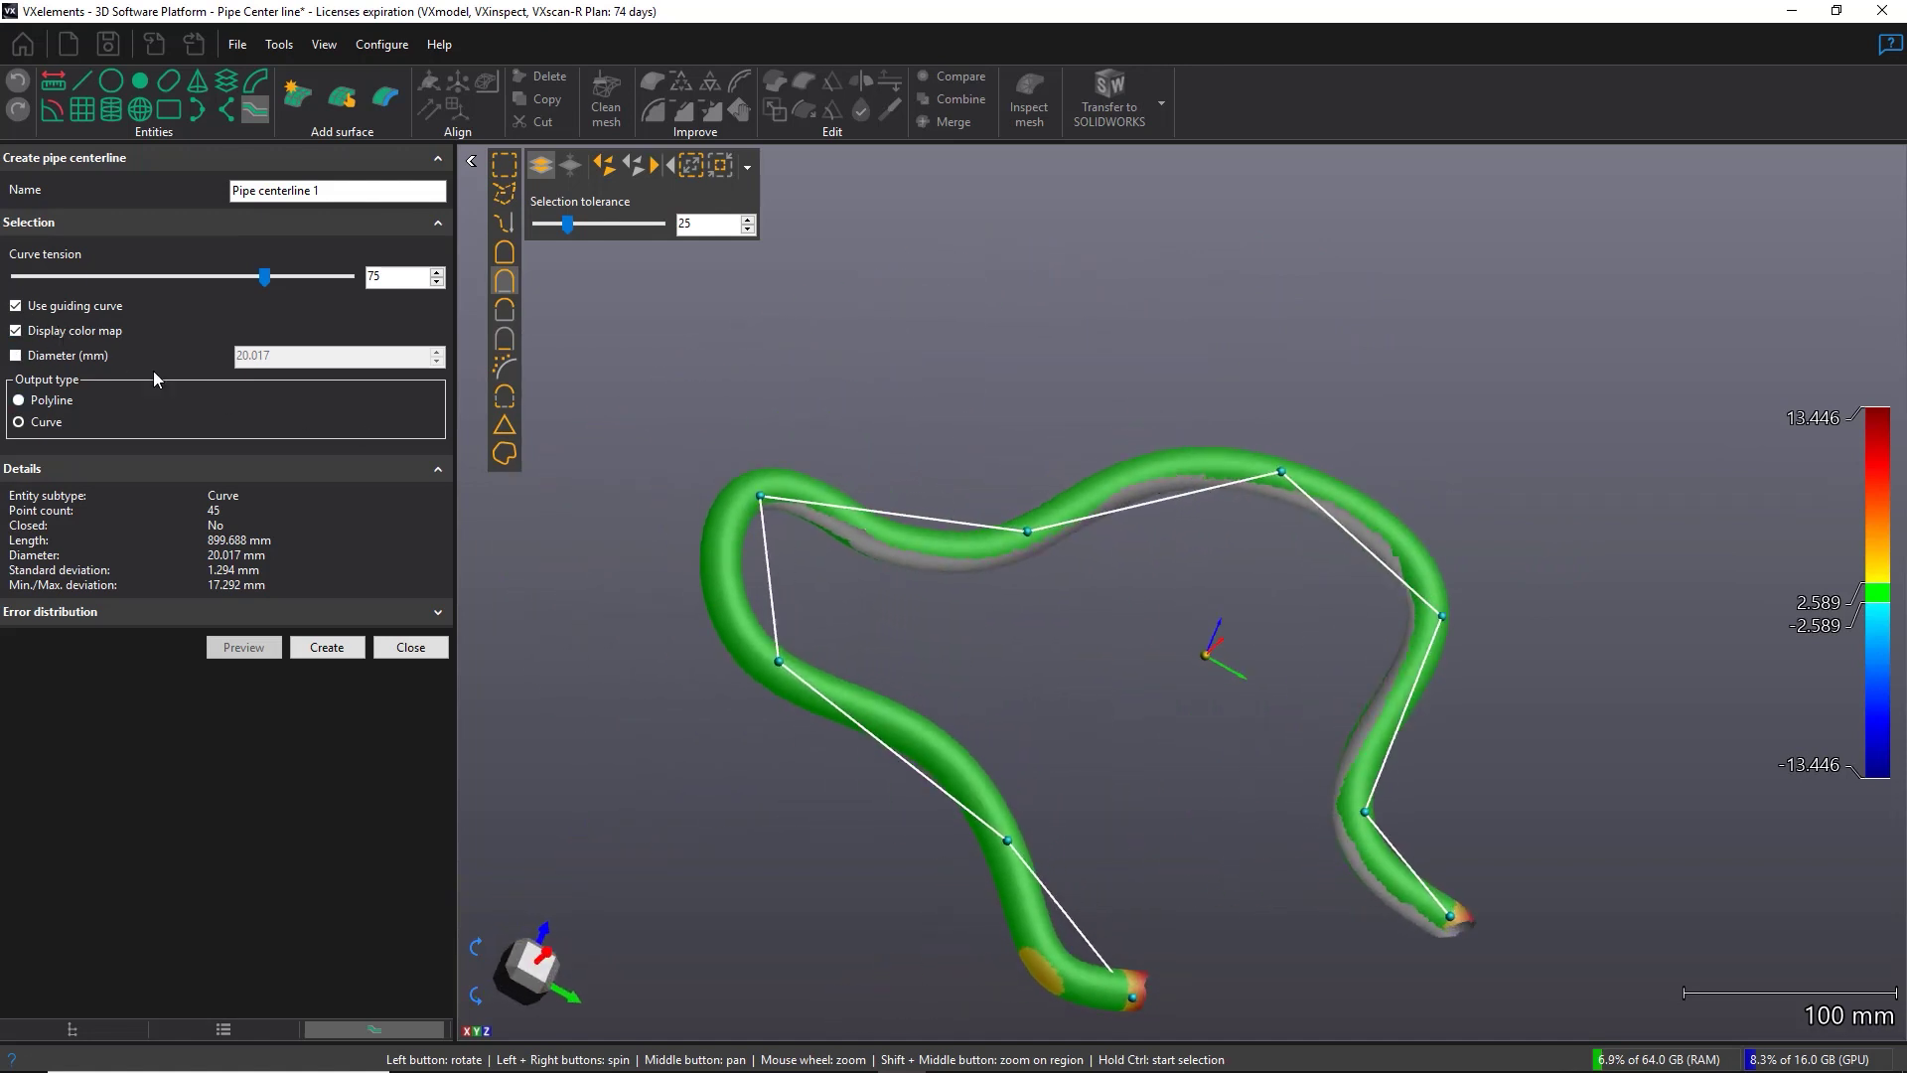
pyautogui.click(60, 355)
pyautogui.doubleClick(277, 360)
pyautogui.write('20')
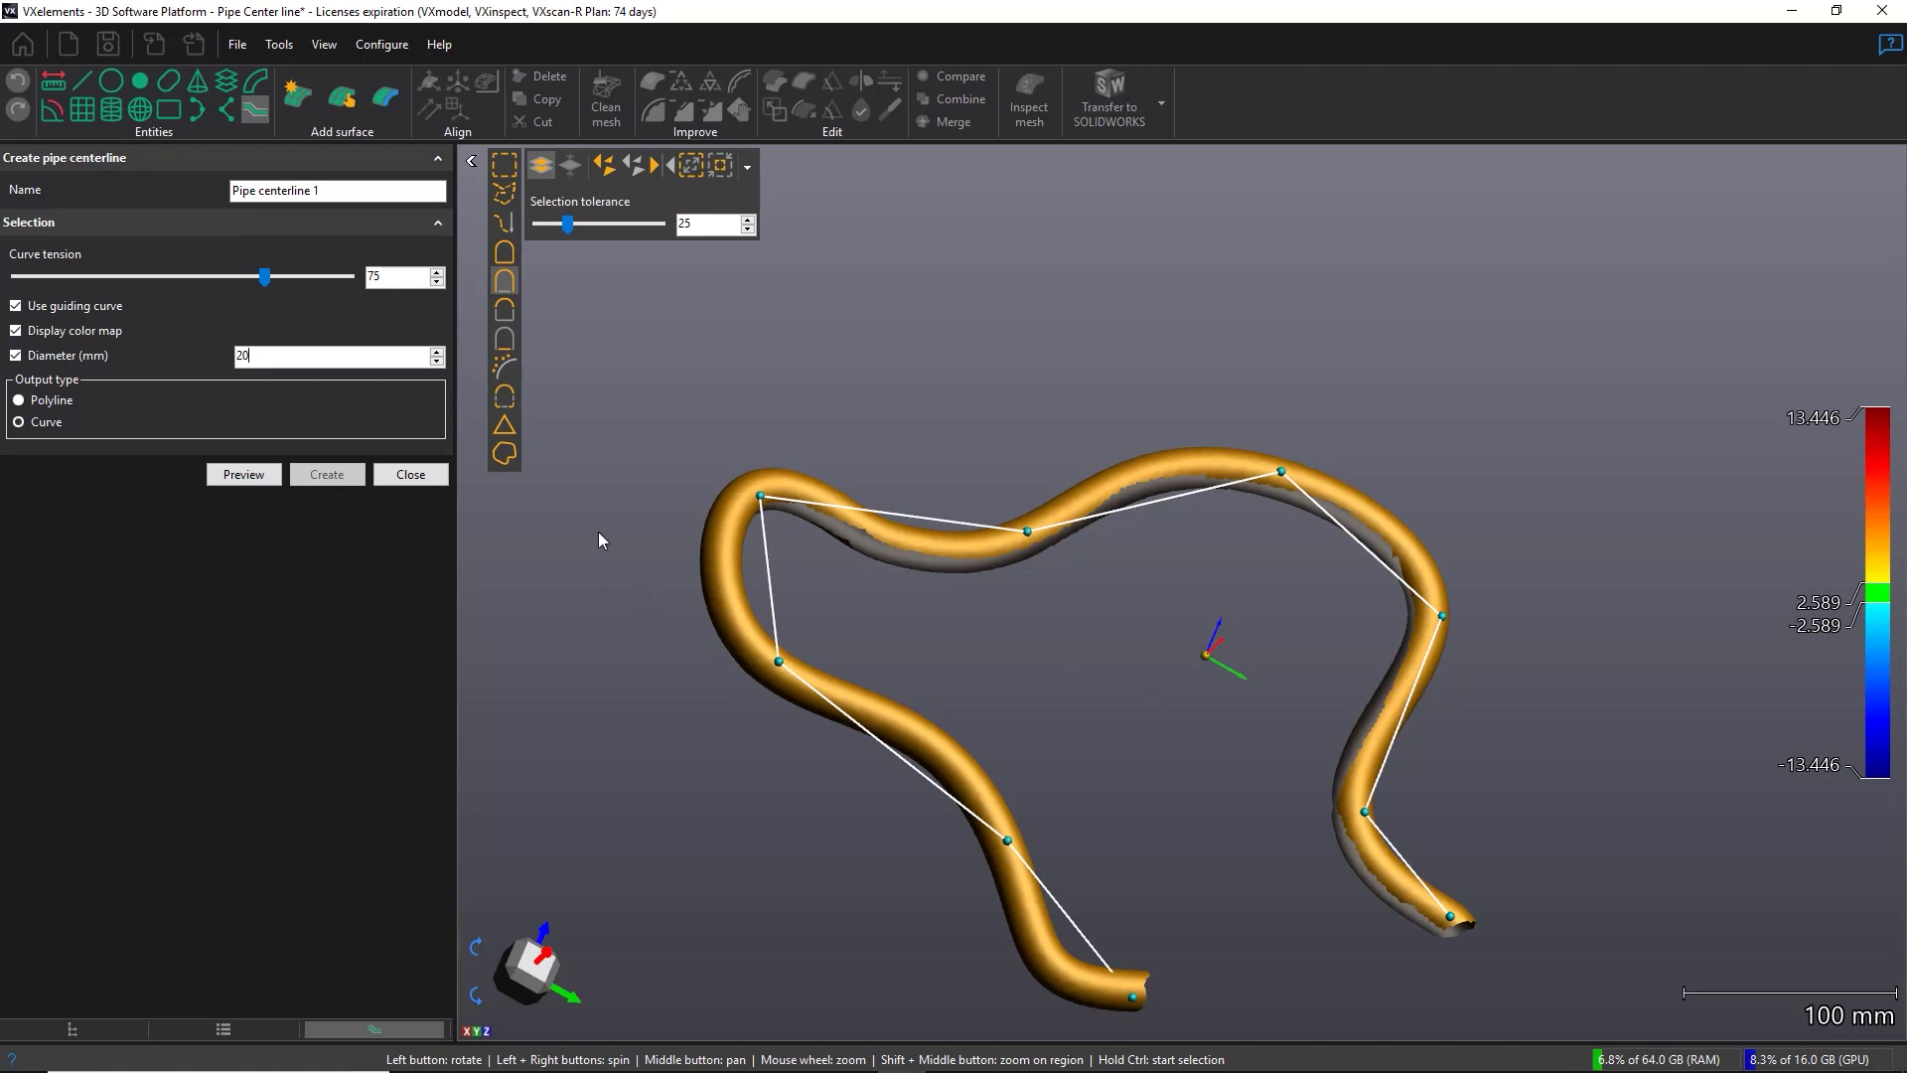
pyautogui.moveTo(674, 481); pyautogui.dragTo(777, 397)
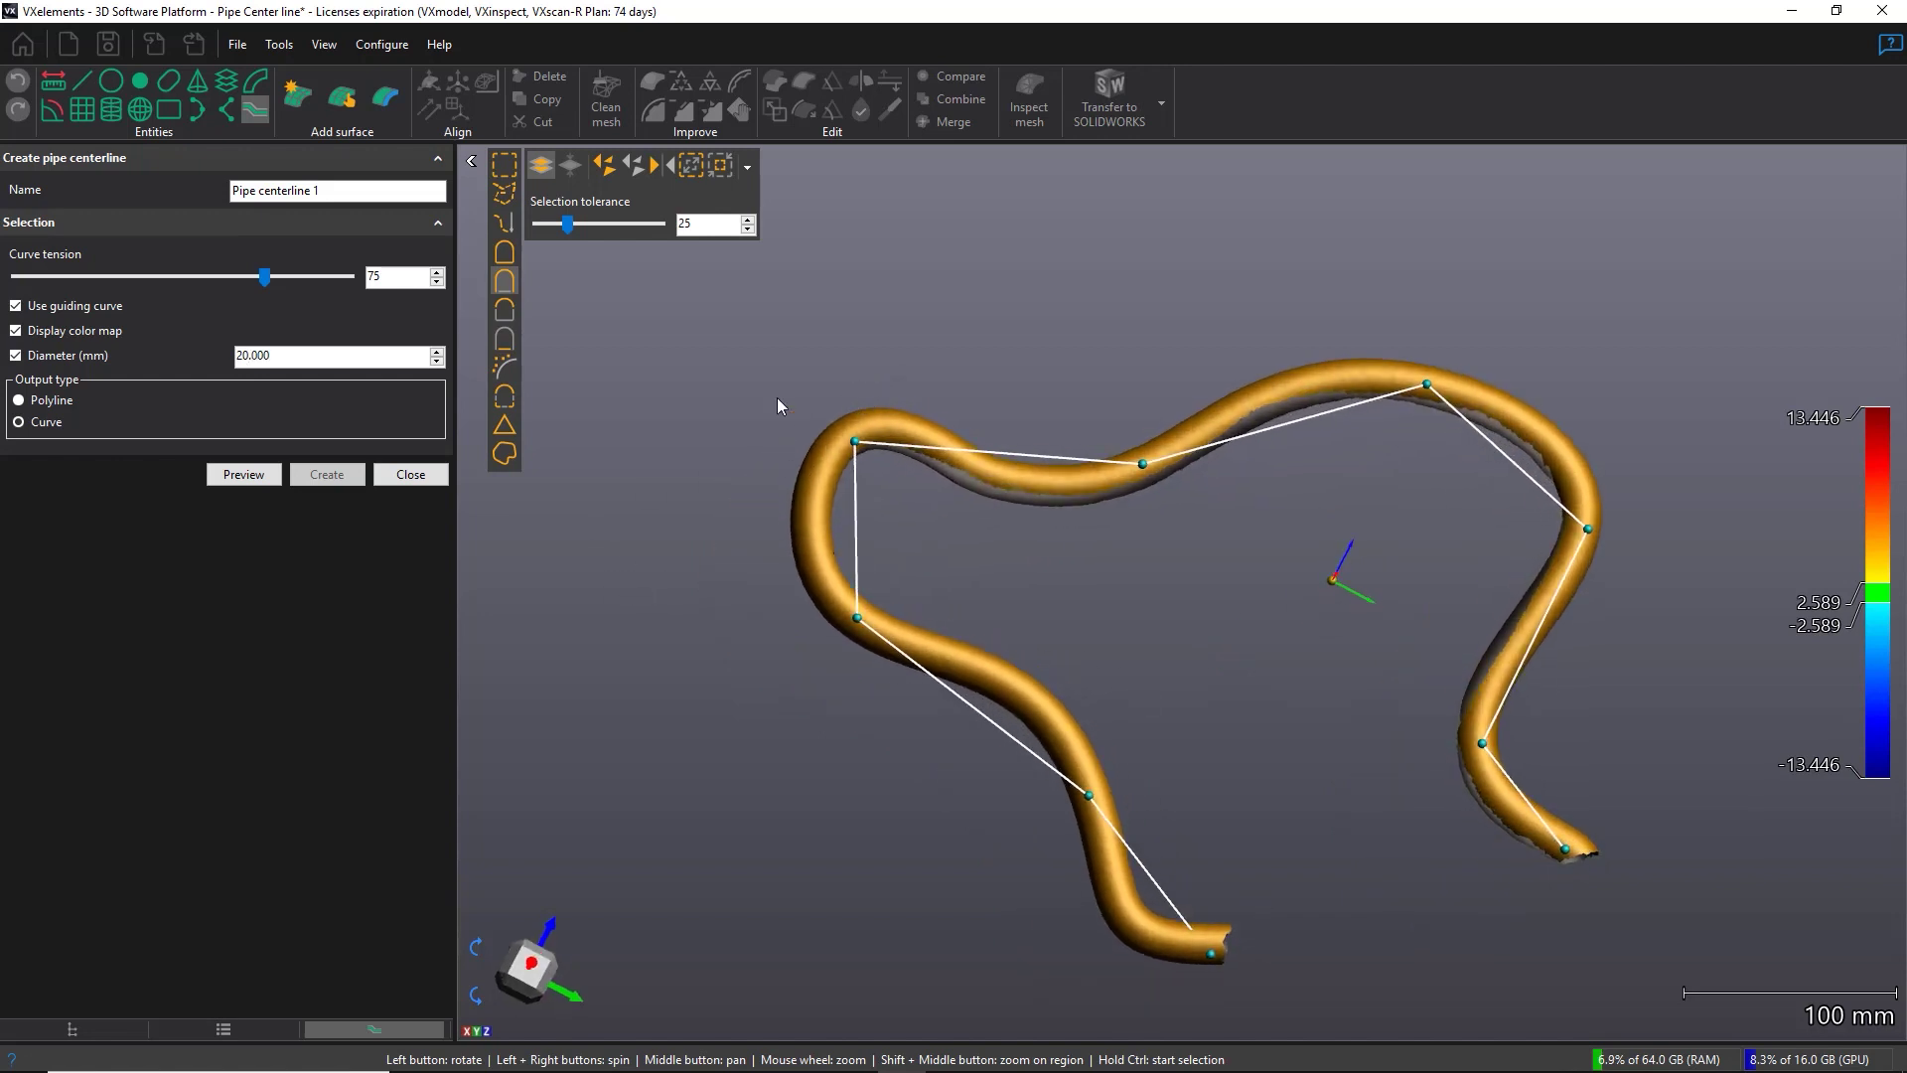
# - Close the Create pipe centerline panel without creating the bent pipe's centerline
pyautogui.click(409, 475)
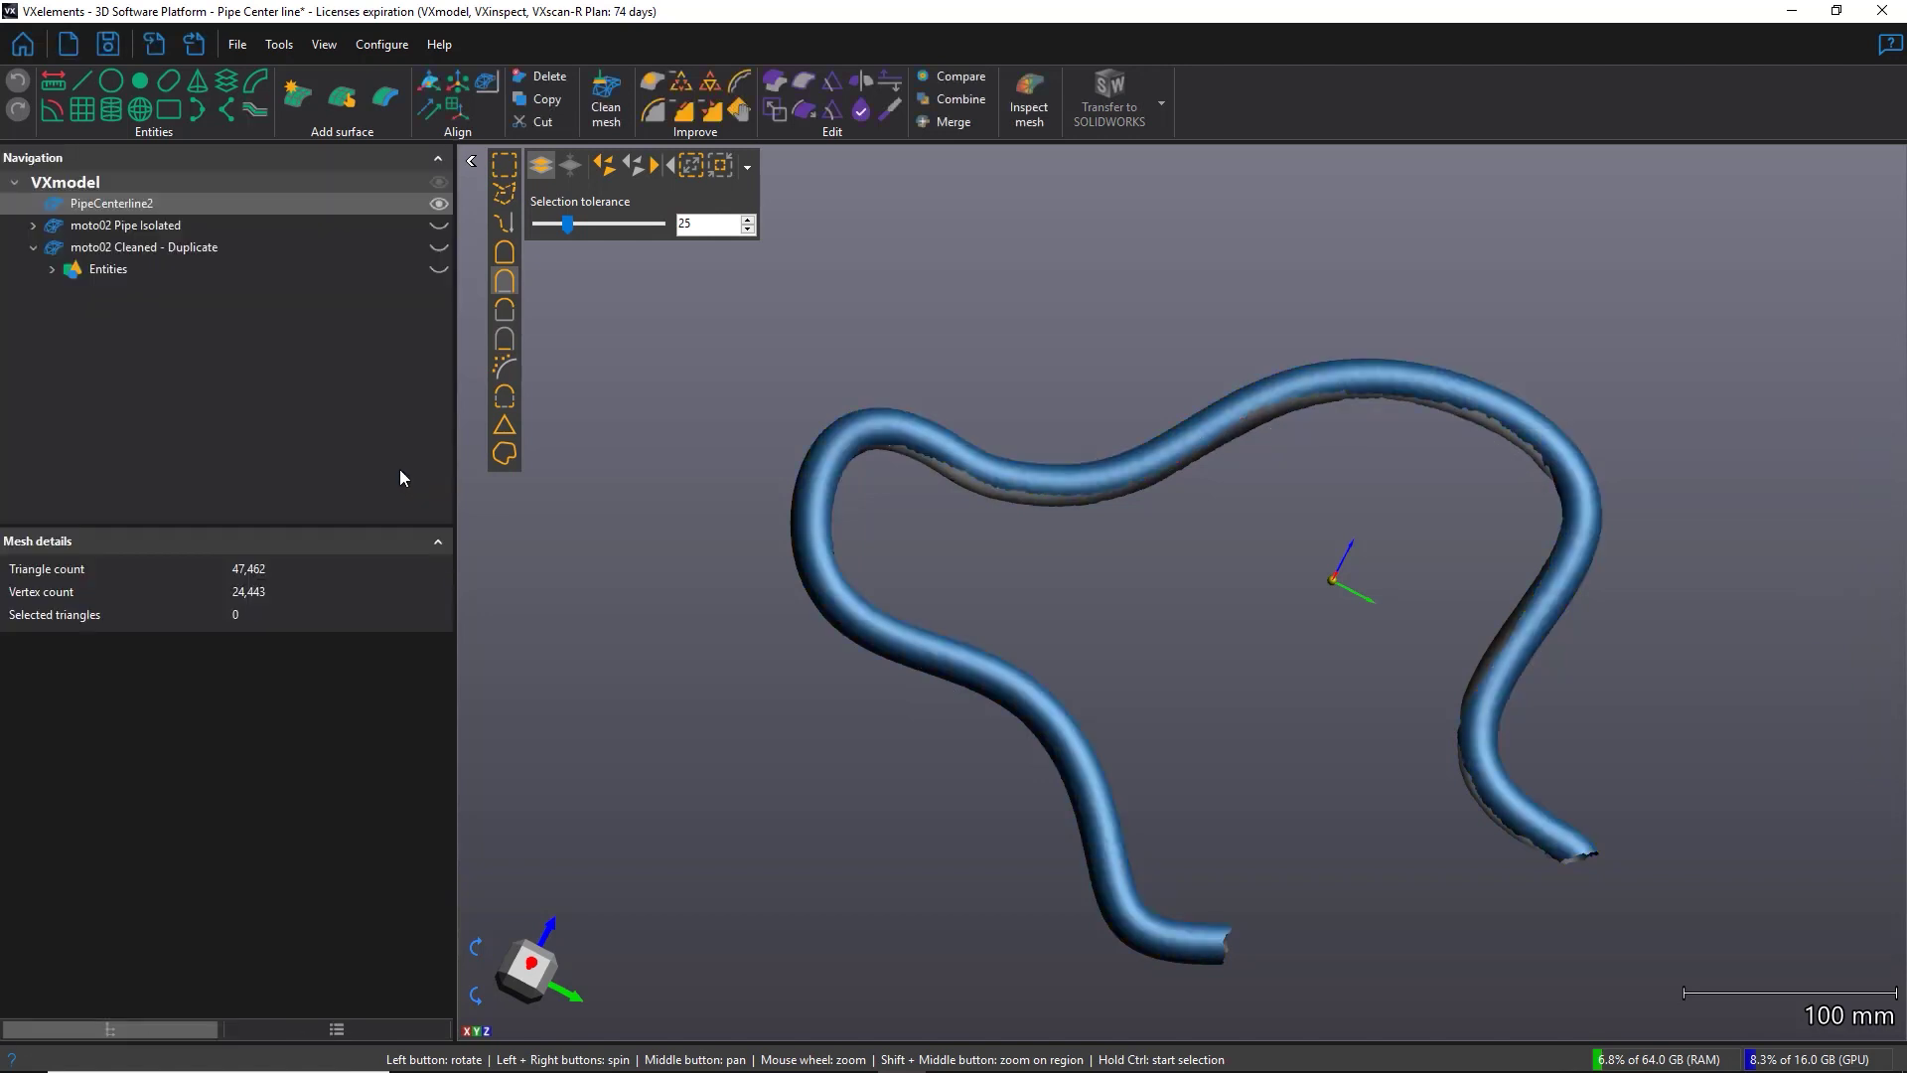